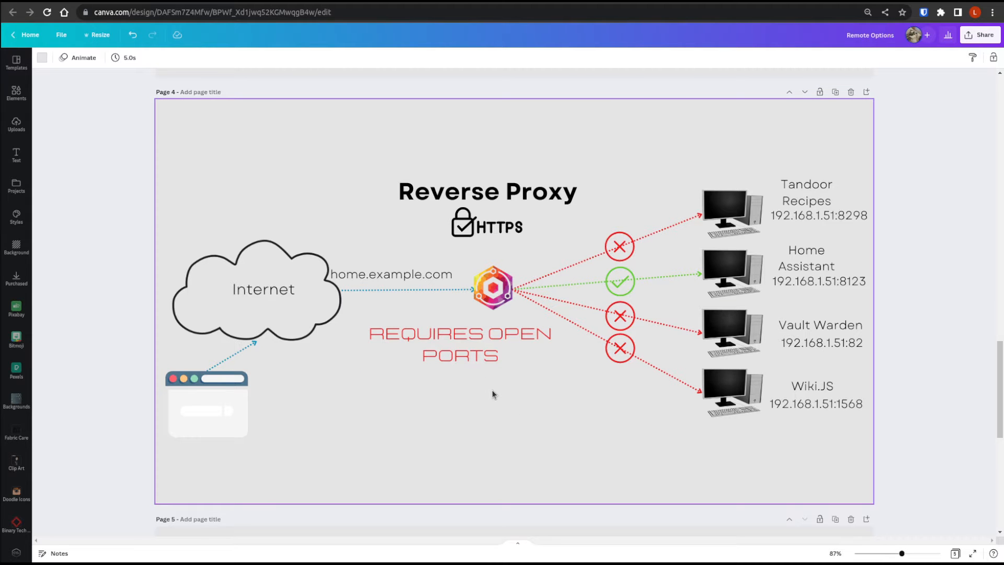
- Review the VPN (Tunneling) diagram on page 5 of the Remote Options design
scroll(492, 394, "down", 6)
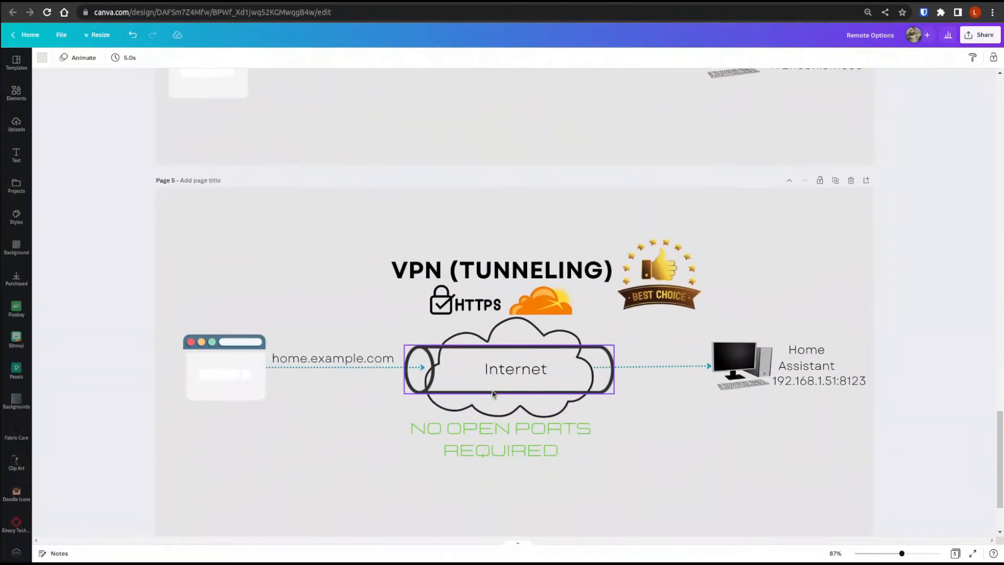
scroll(493, 393, "down", 1)
scroll(491, 392, "down", 1)
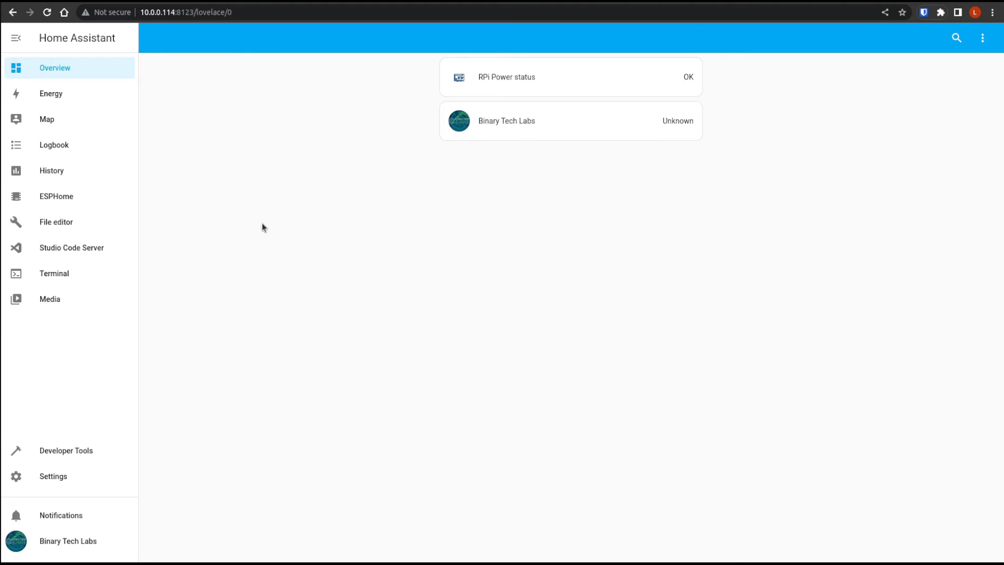
- Check the installed Home Assistant version information on the About page, and return to the Overview dashboard
left_click(50, 477)
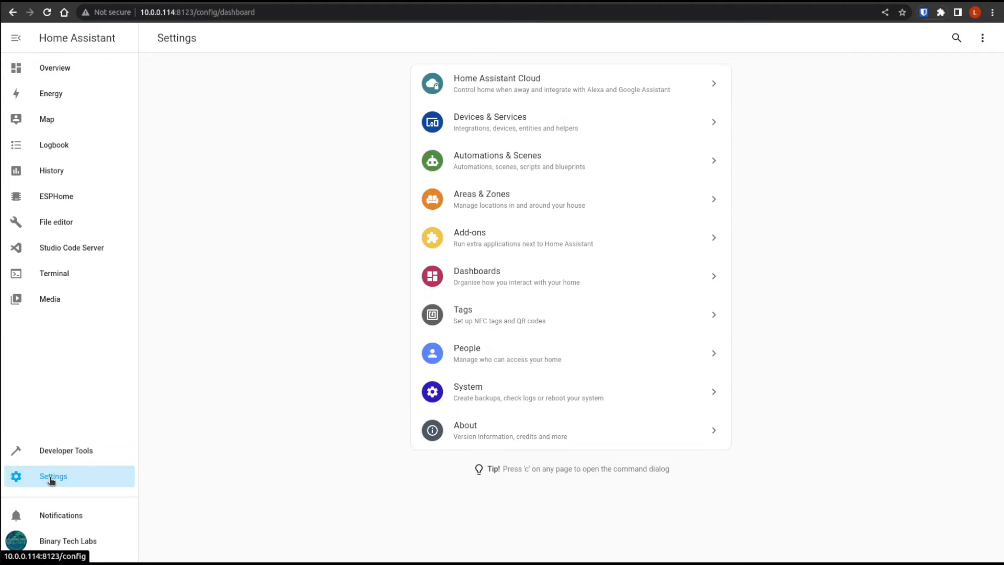
left_click(494, 434)
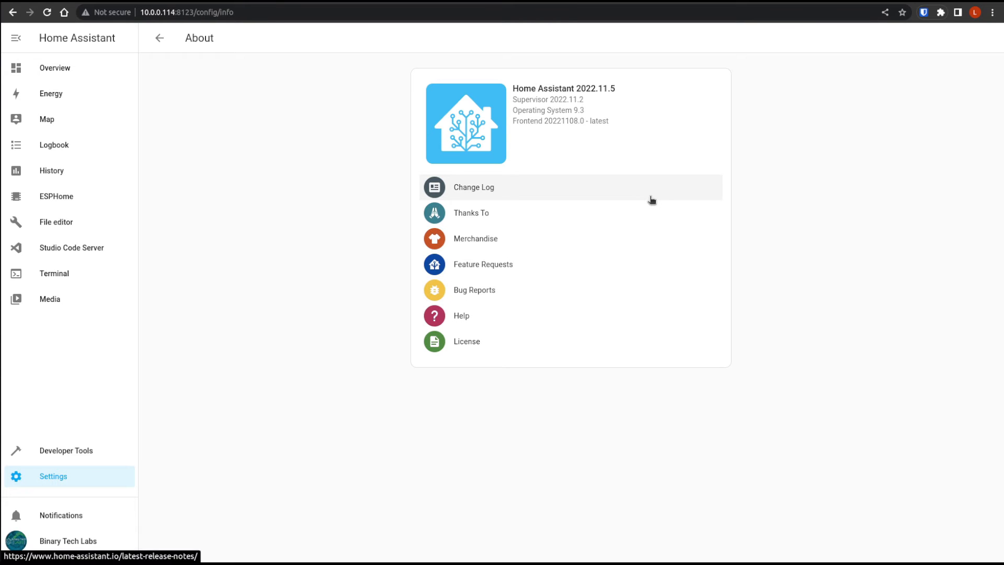
key("ctrl+plus")
key("ctrl+plus")
key("ctrl+plus")
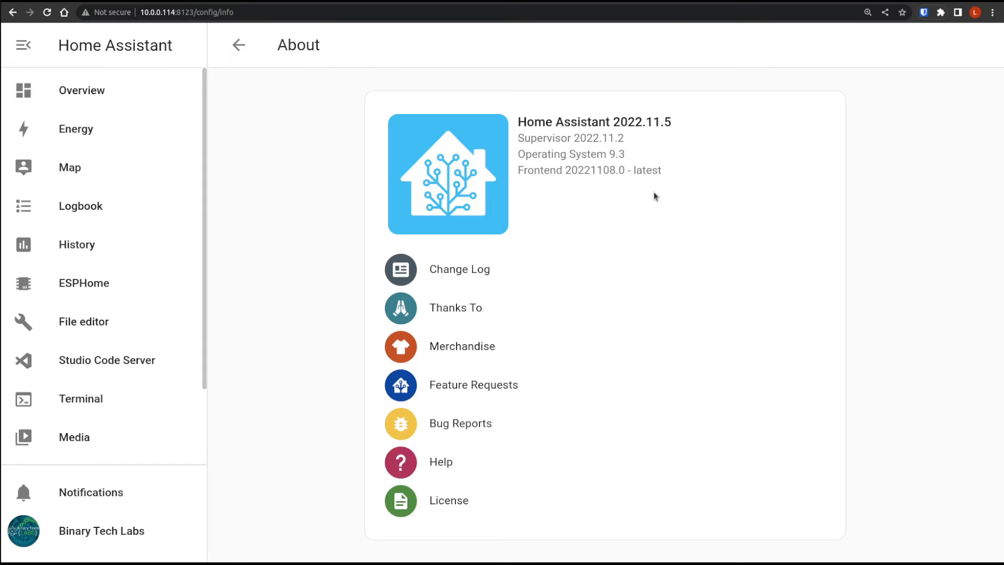
key("ctrl+0")
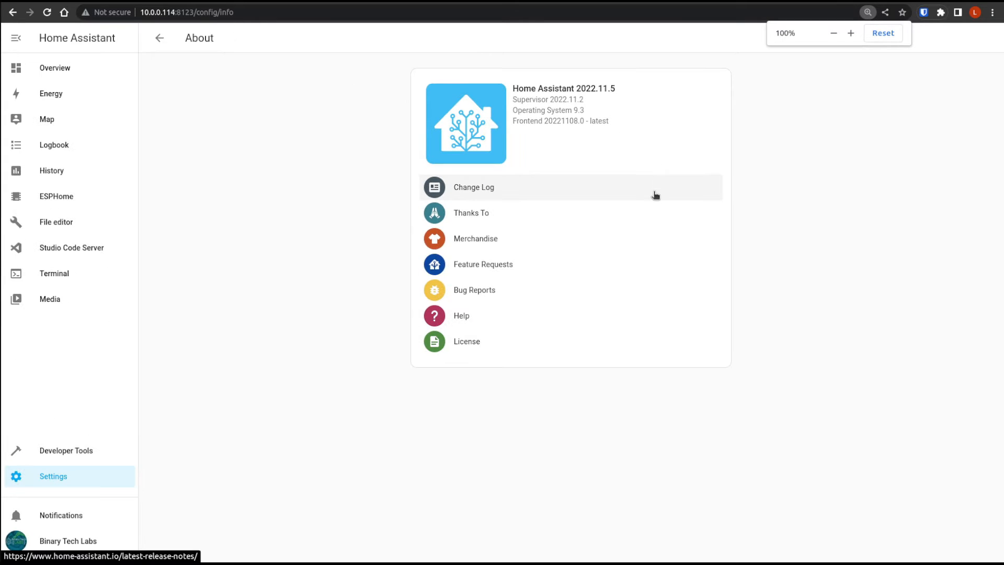
left_click(69, 66)
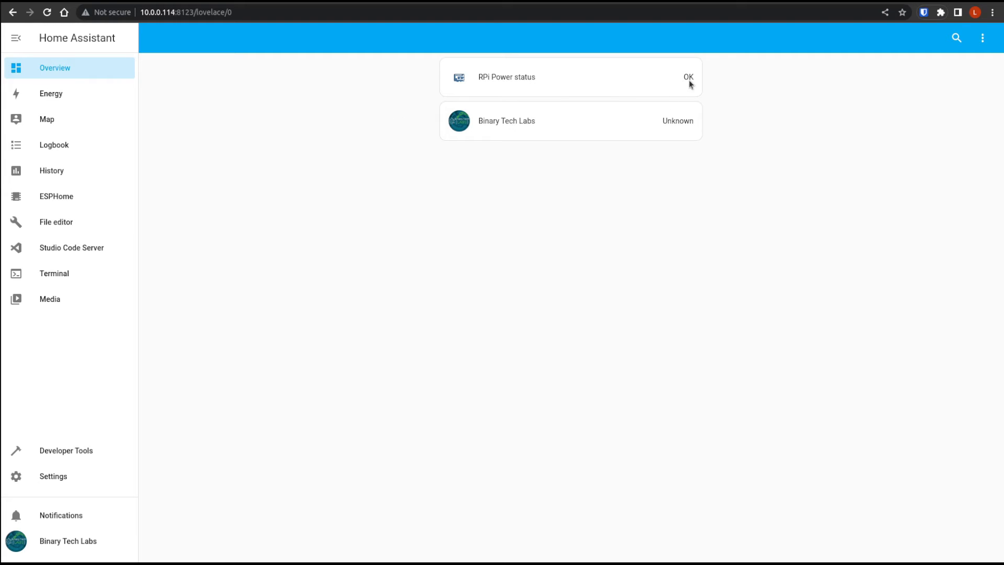
- Switch to the Cloudflare website, log in to the account dashboard and start adding a site
left_click(599, 1)
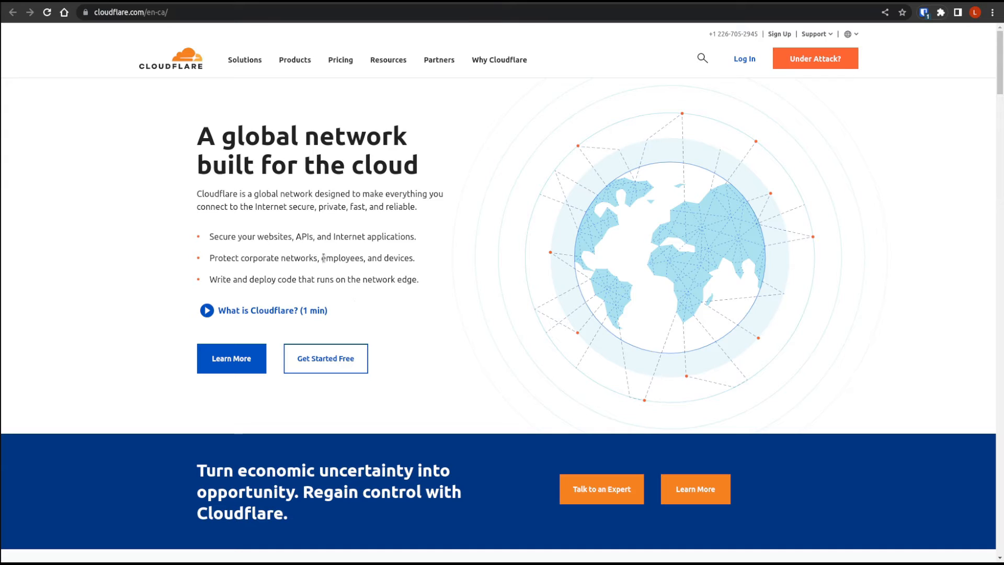
left_click(744, 61)
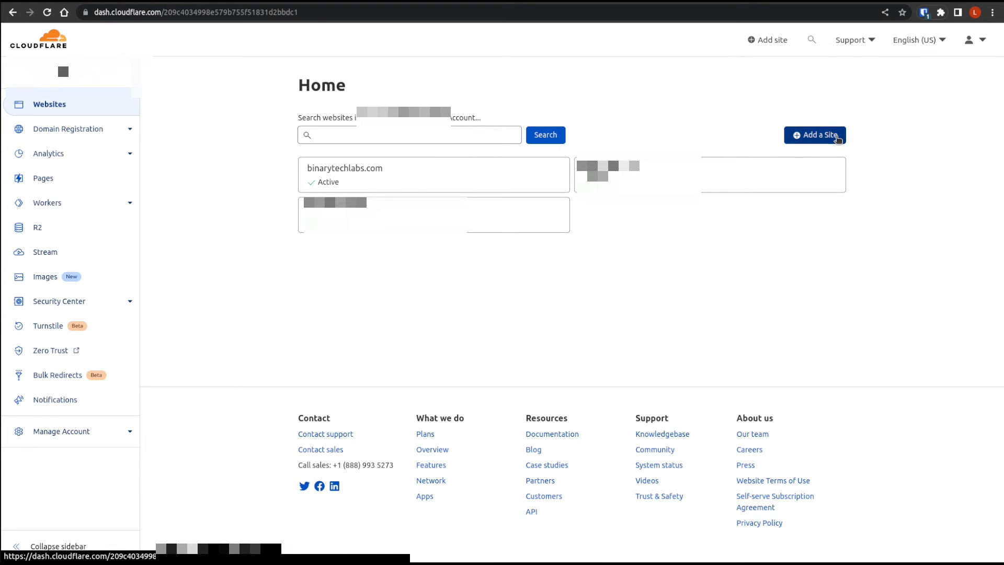
left_click(833, 134)
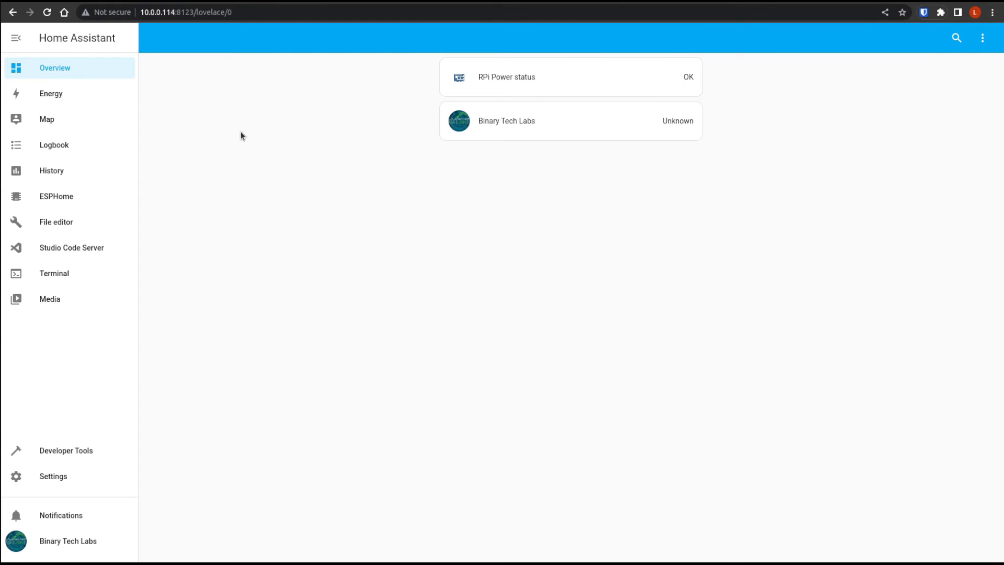
- In Home Assistant, open the repository management dialog of the Add-on Store
left_click(39, 478)
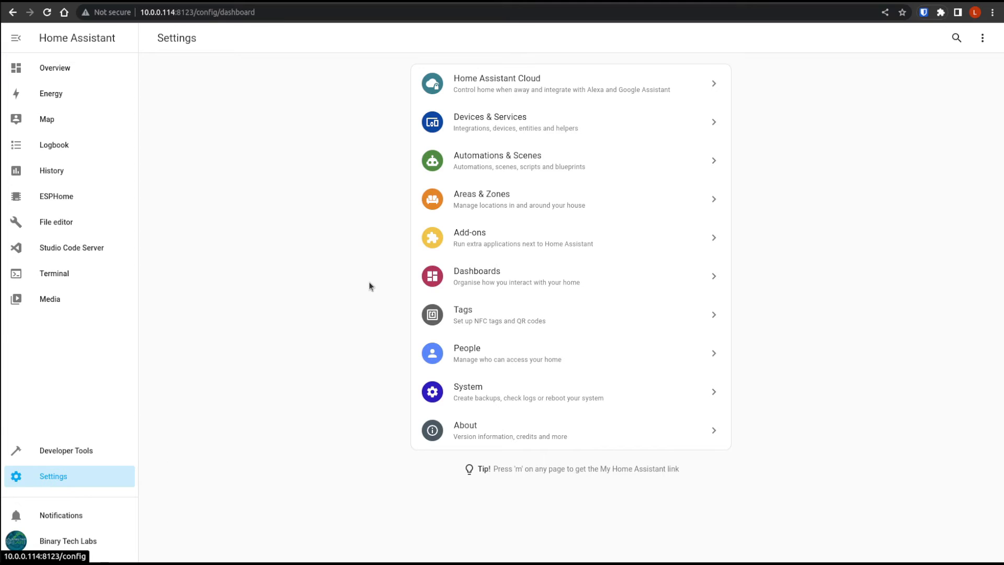
left_click(503, 238)
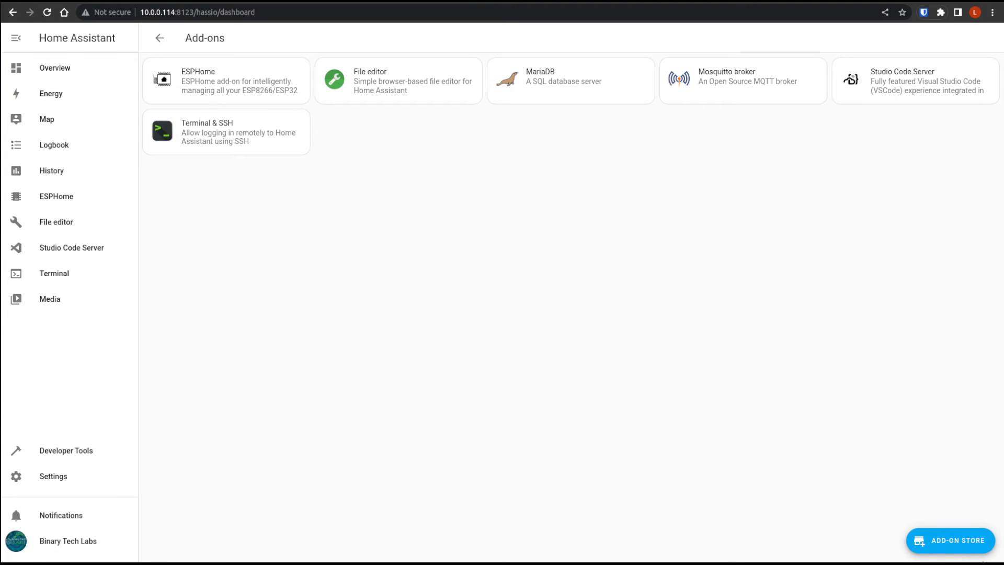
left_click(959, 543)
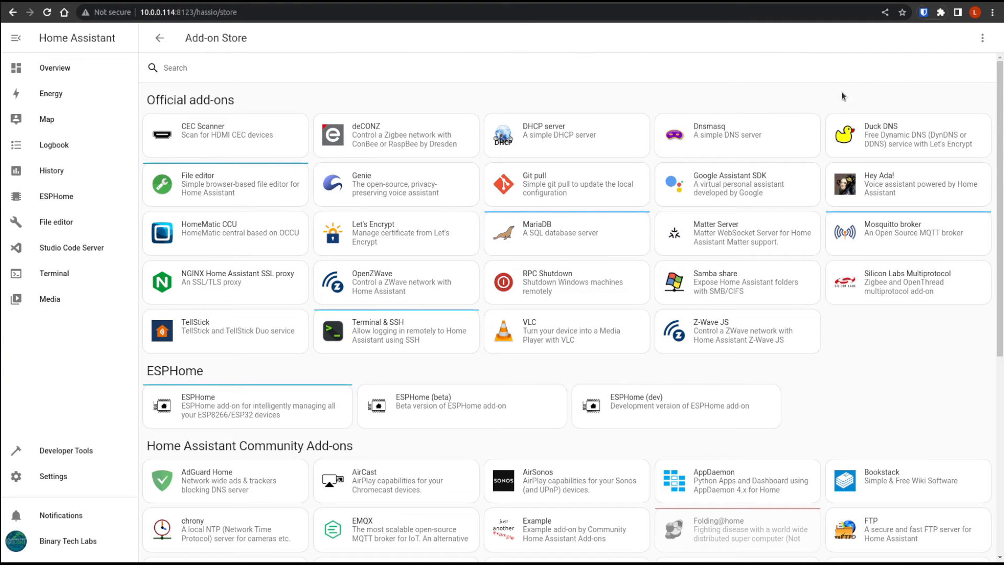
left_click(983, 38)
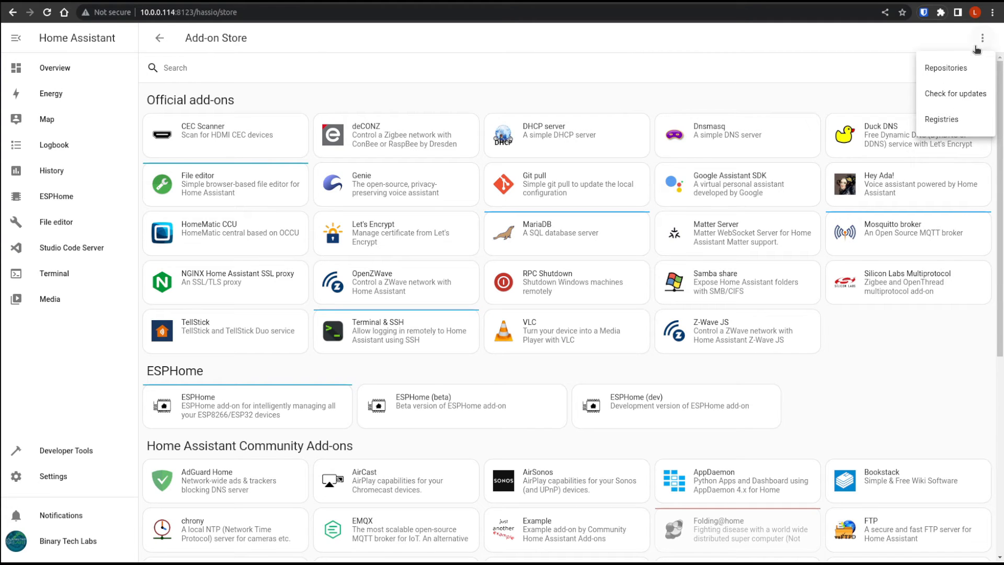
left_click(951, 72)
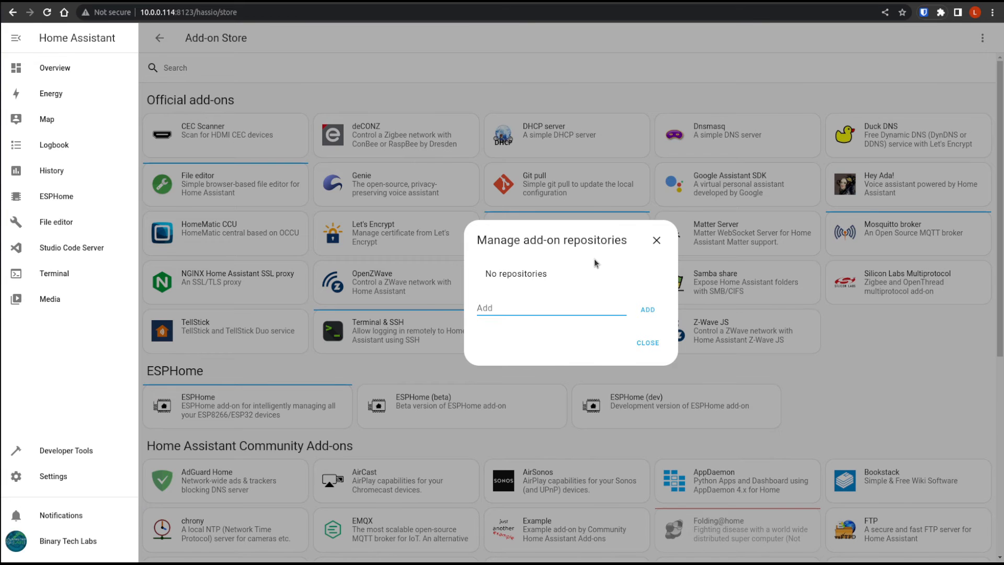
- Add the GitHub URL of the Cloudflared ha-addons repository to the add-on repositories and close the dialog
key("ctrl+plus")
key("ctrl+plus")
key("ctrl+plus")
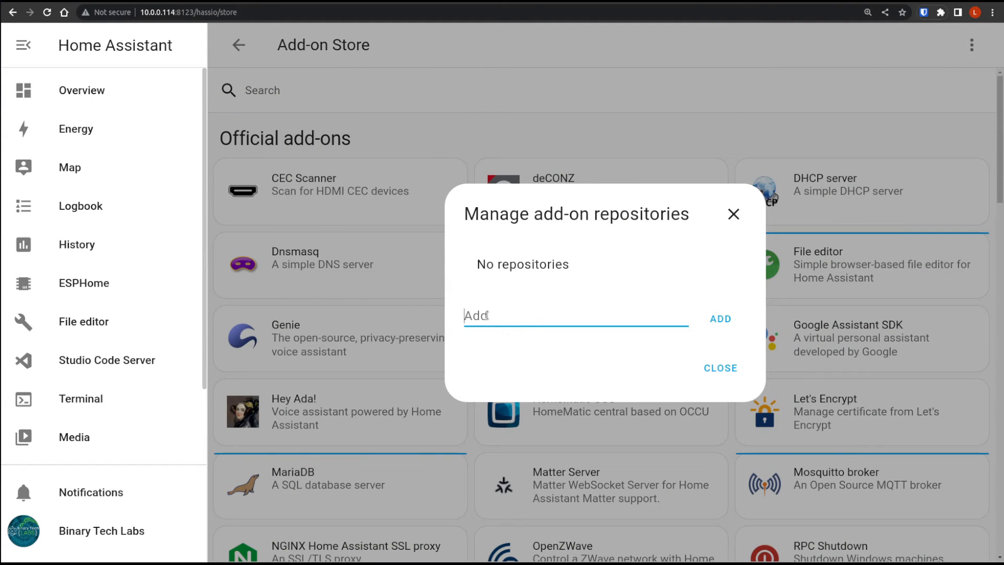
key("ctrl+v")
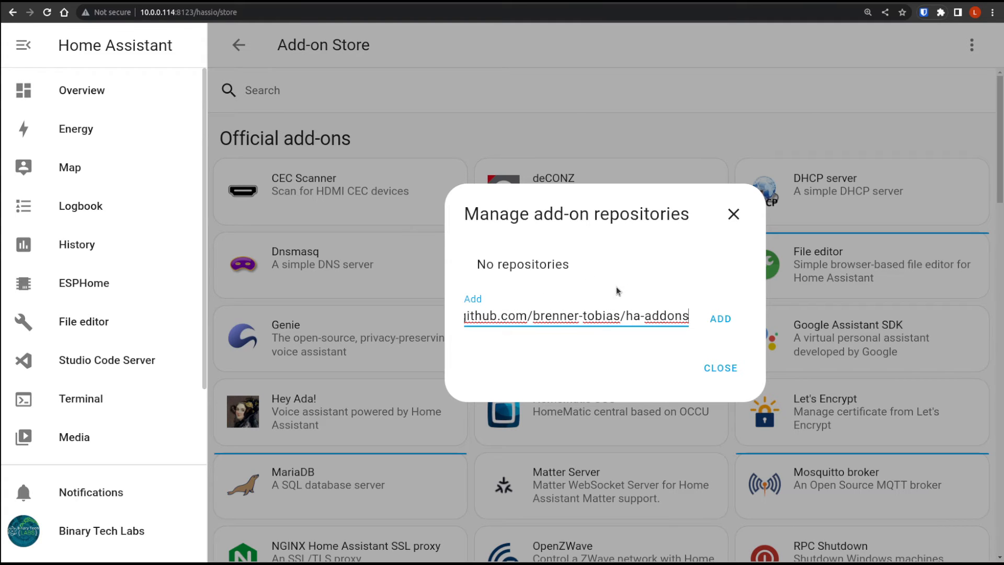
left_click(720, 319)
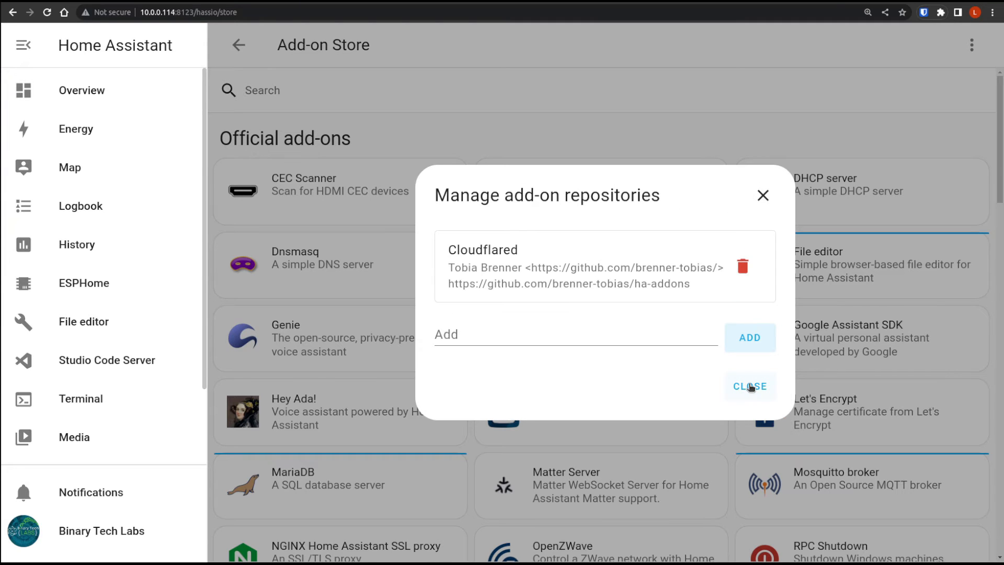
left_click(750, 387)
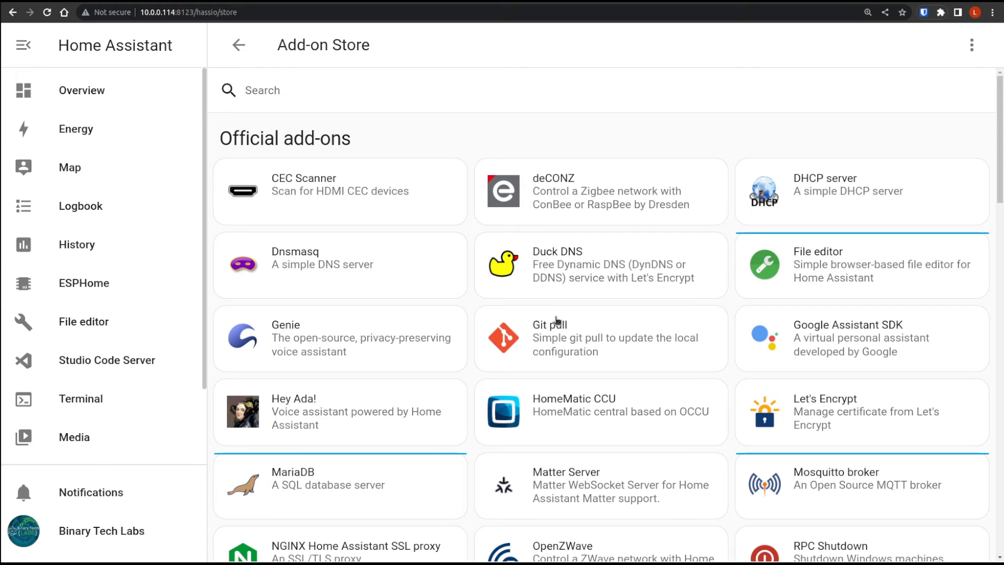
- Reload the Add-on Store, search it for "cloud" and open the Cloudflared add-on
key("ctrl+minus")
key("ctrl+minus")
key("ctrl+minus")
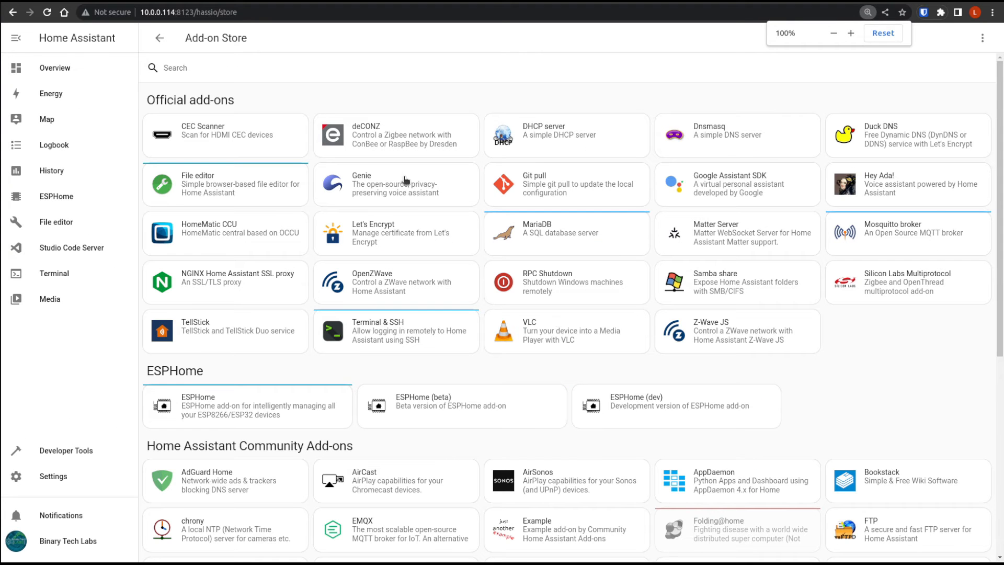
left_click(47, 13)
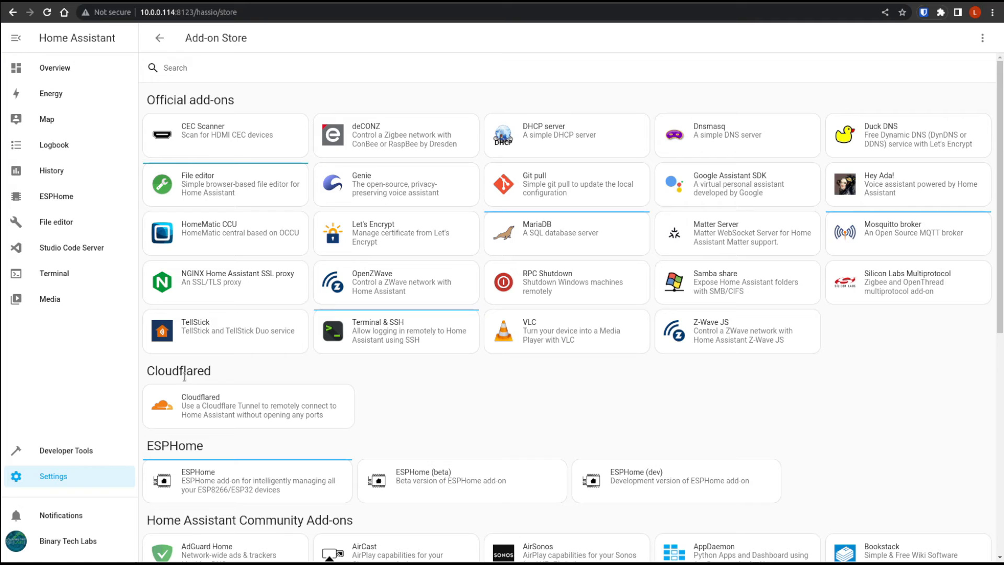
left_click(202, 67)
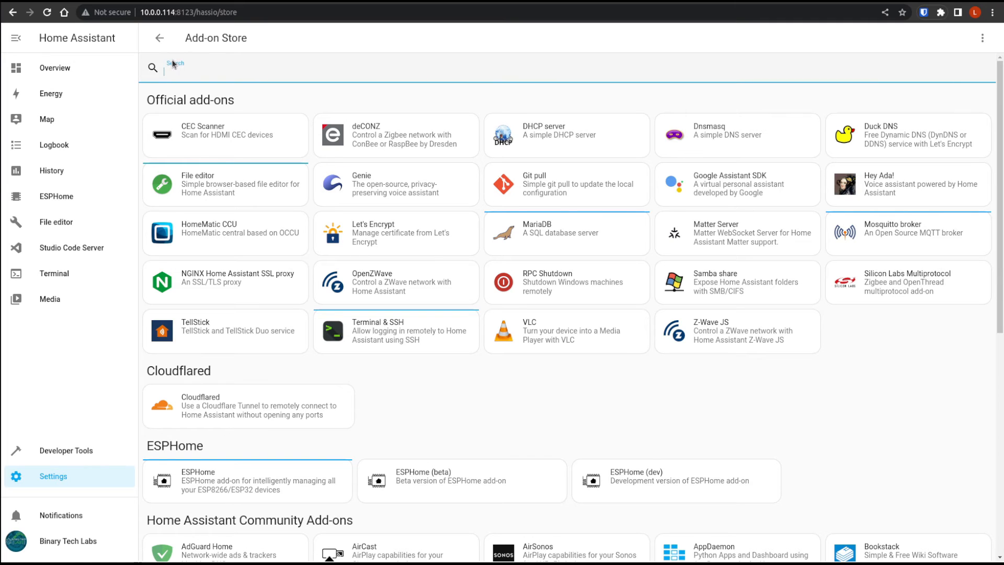
type("cloud")
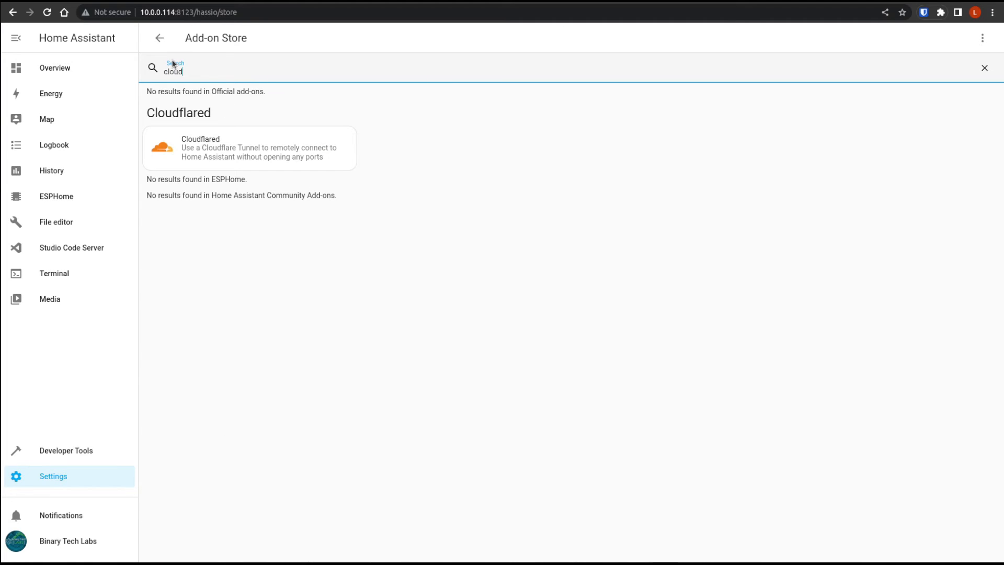
left_click(219, 150)
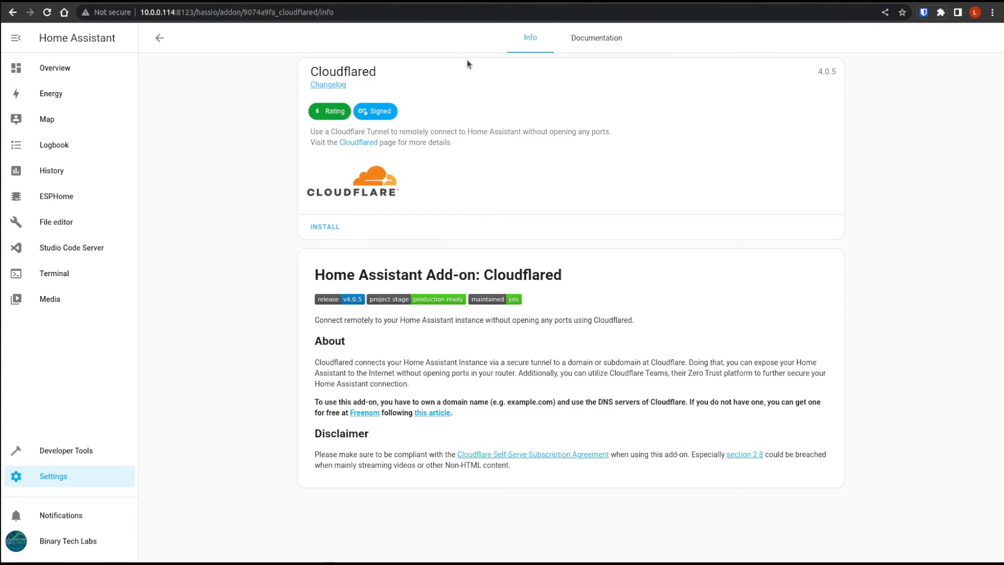
- Look through the Cloudflared add-on's documentation, from the initial setup instructions to the Cloudflare domain requirements
left_click(599, 39)
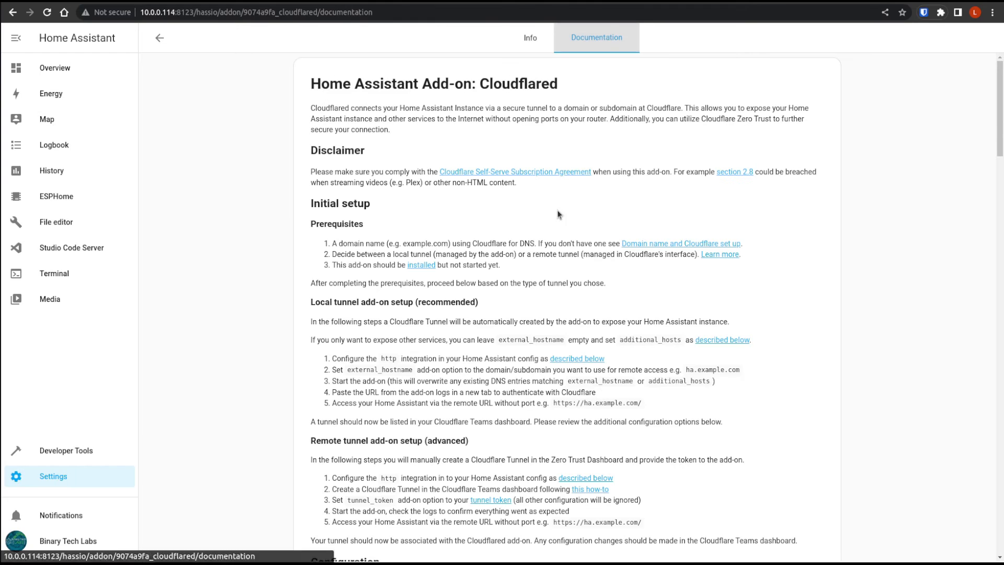
scroll(1000, 83, "down", 7)
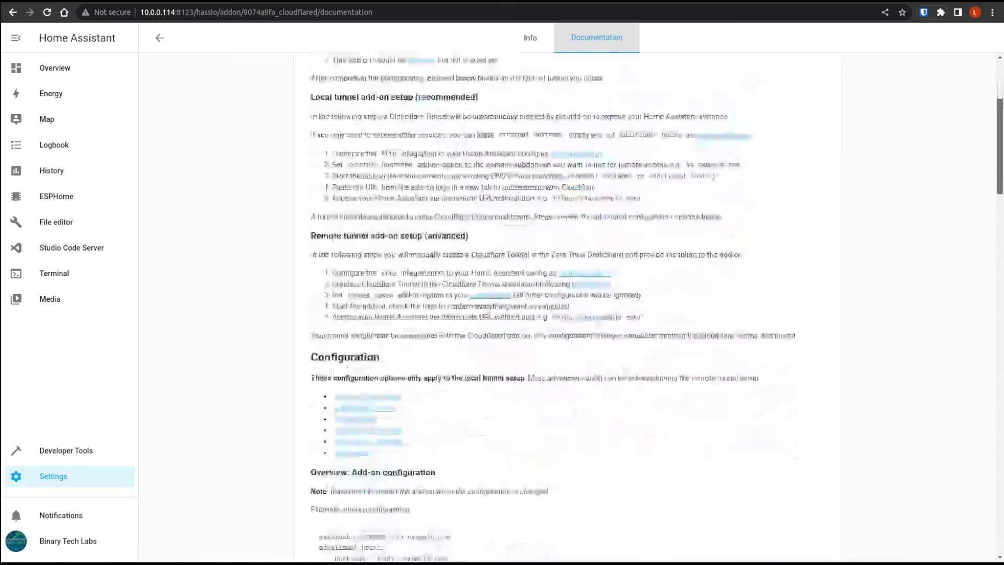
scroll(567, 308, "down", 9)
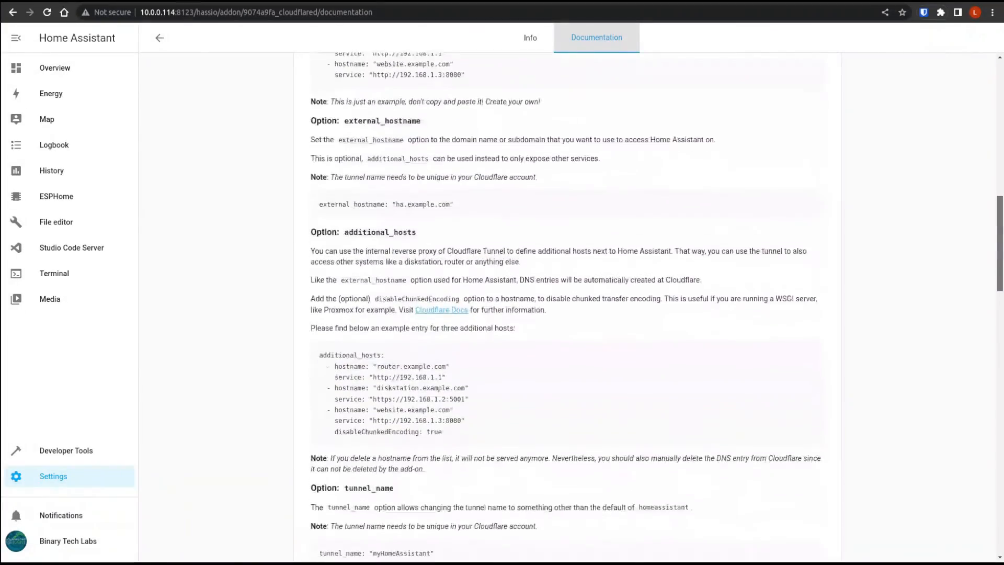
scroll(567, 308, "down", 16)
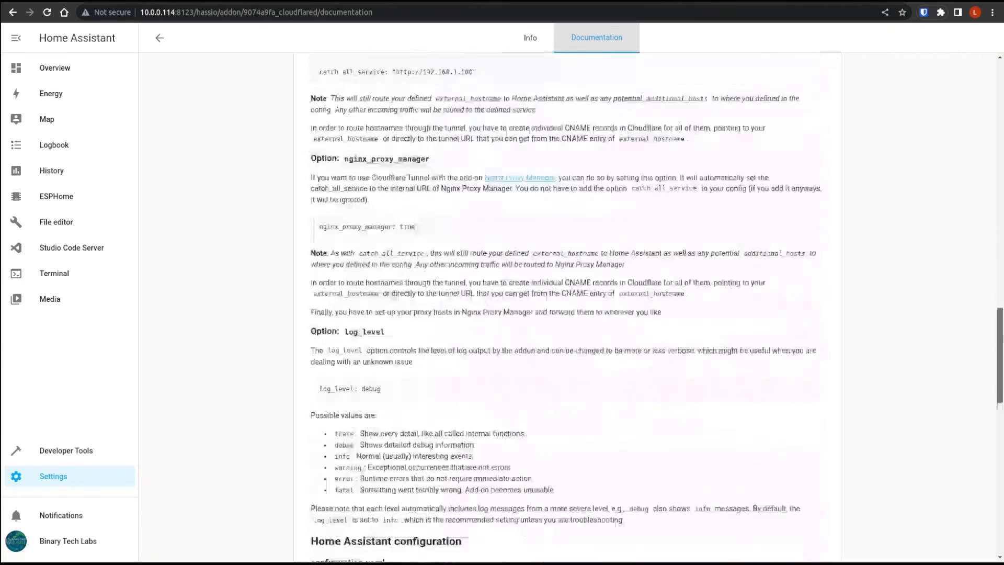
scroll(568, 309, "down", 6)
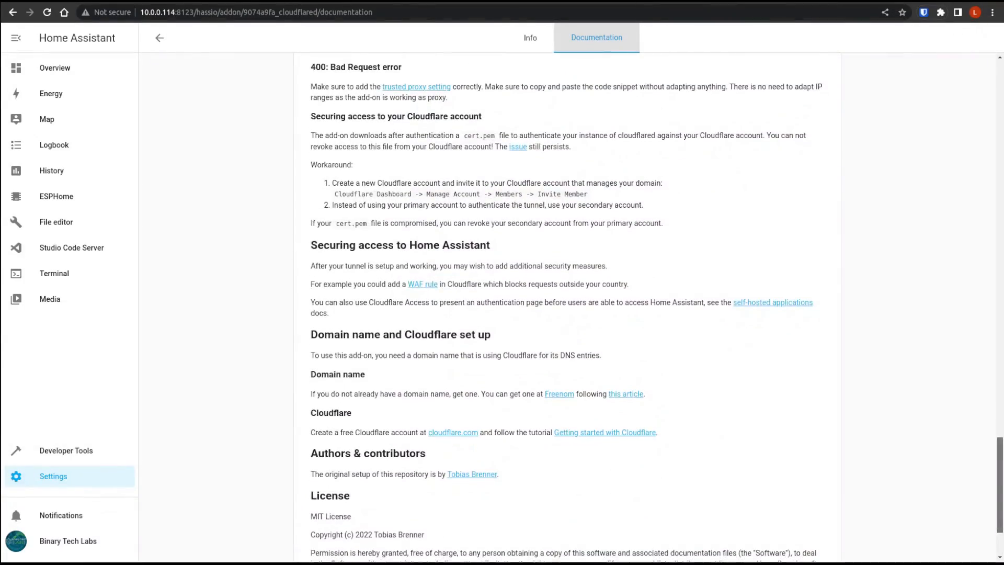
scroll(567, 308, "up", 20)
scroll(993, 162, "up", 20)
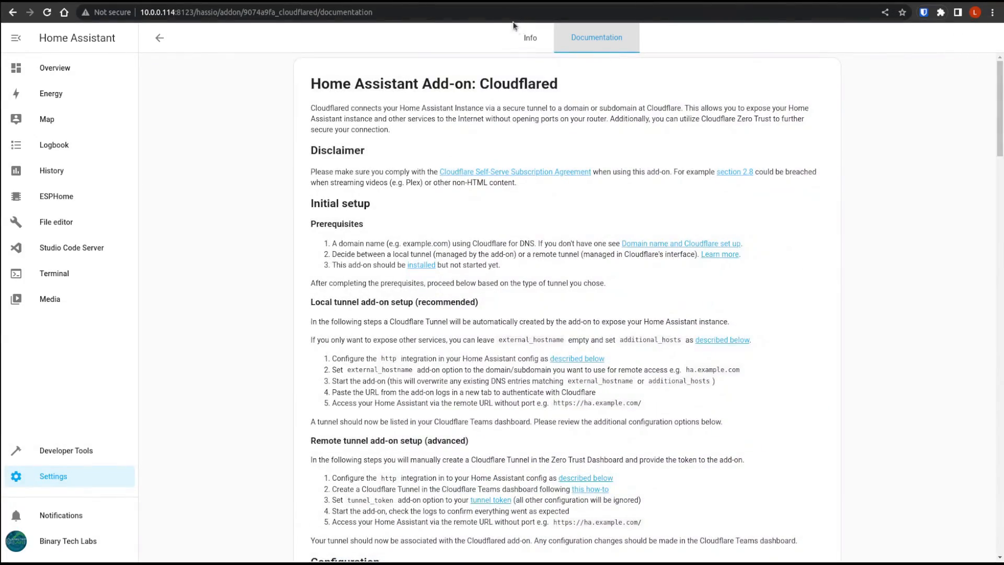
- Install the Cloudflared add-on from its information page
left_click(526, 41)
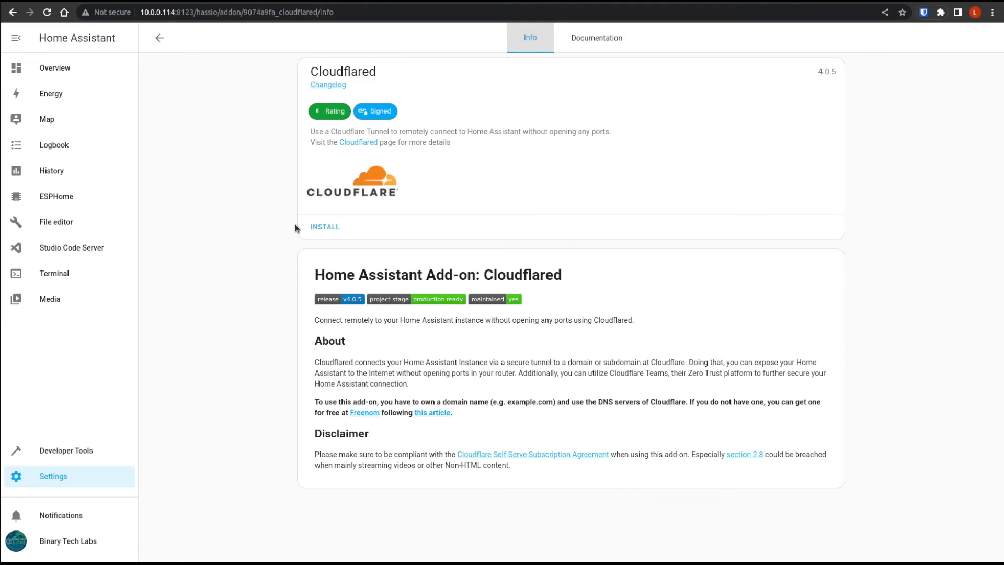
left_click(332, 227)
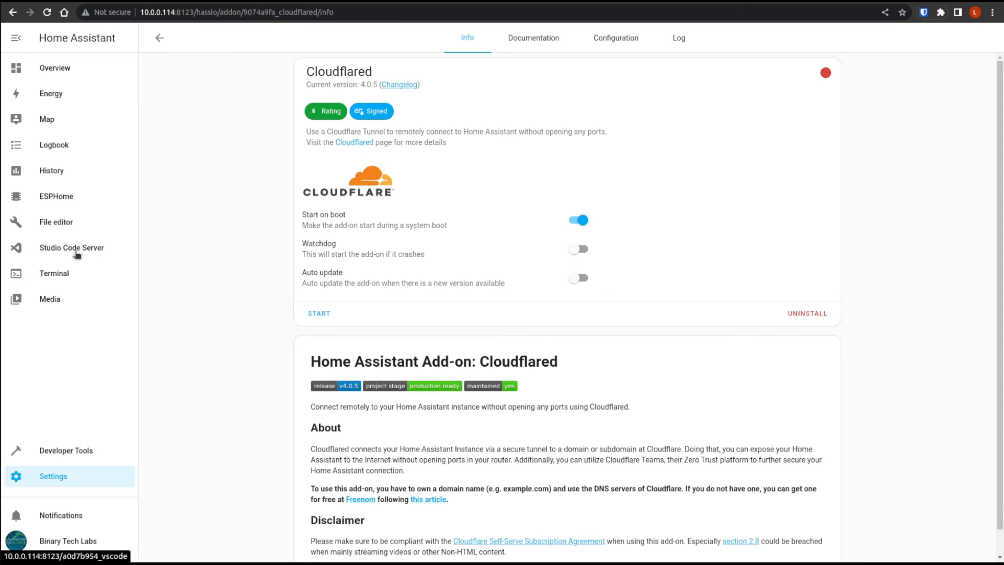
- In Studio Code Server, add an http block below recorder in configuration.yaml with use_x_forwarded_for: true and trusted_proxies 172.30.33.0/24
left_click(111, 252)
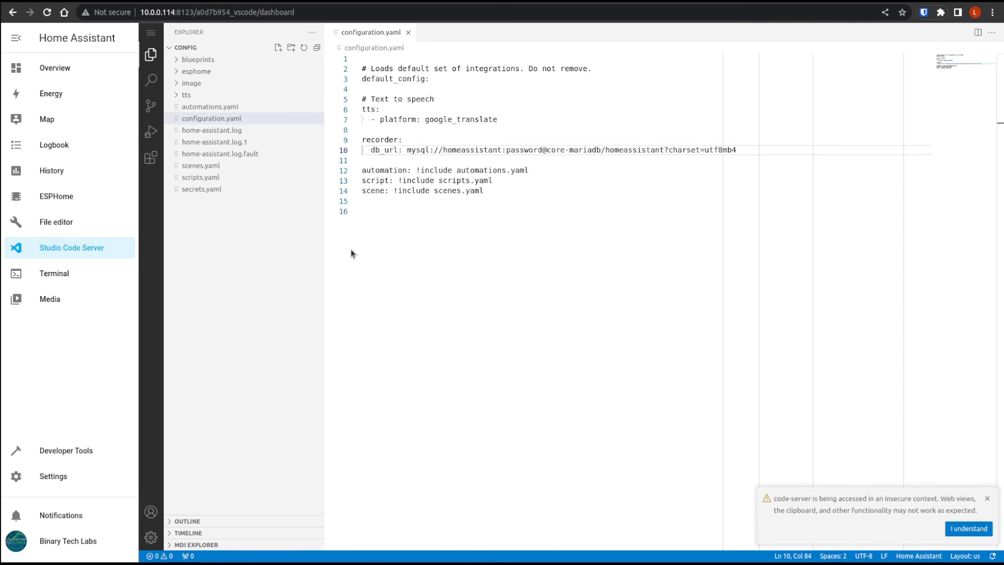
key("Return")
key("Return")
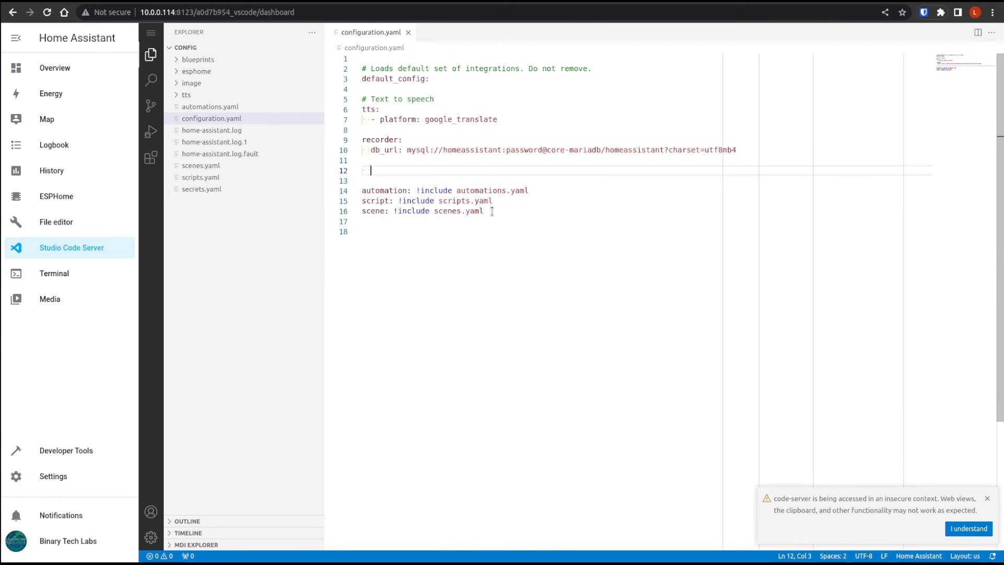
type("http:   use_x_forwarded_for: true   trusted_proxies:     - 172.30.33.0/24")
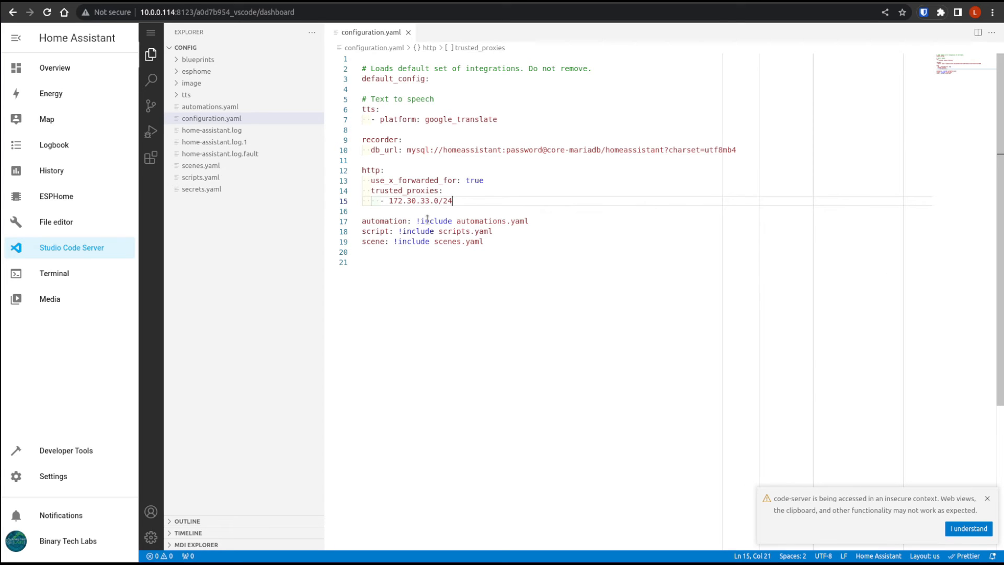
- Acknowledge the code-server insecure context notice and close configuration.yaml in Studio Code Server
key("ctrl+plus")
key("ctrl+plus")
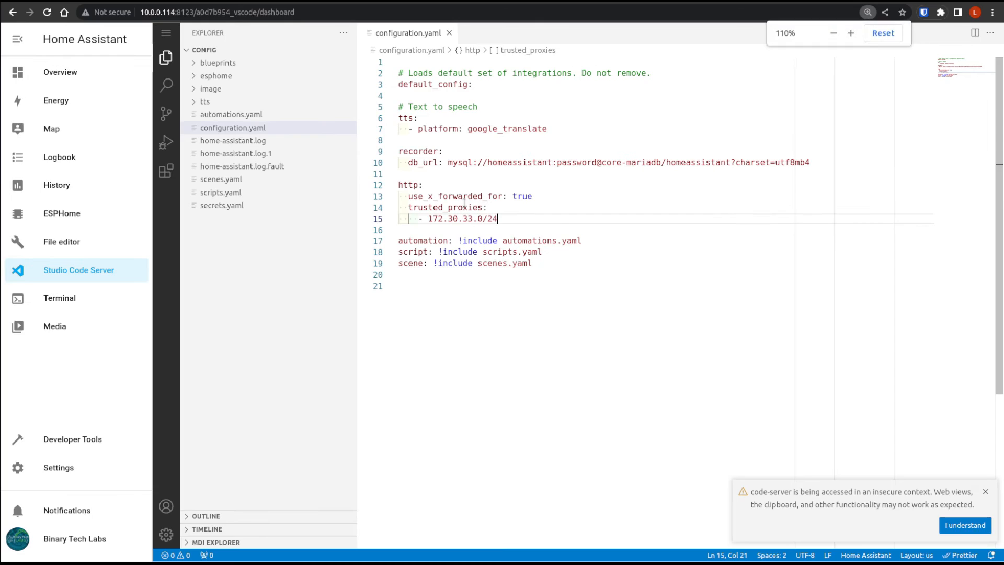
key("ctrl+plus")
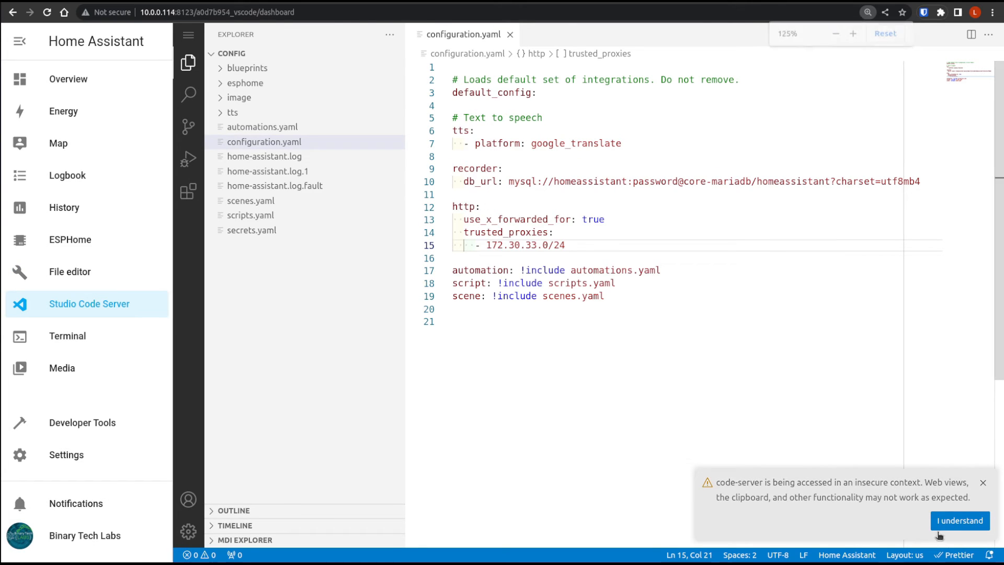
left_click(962, 521)
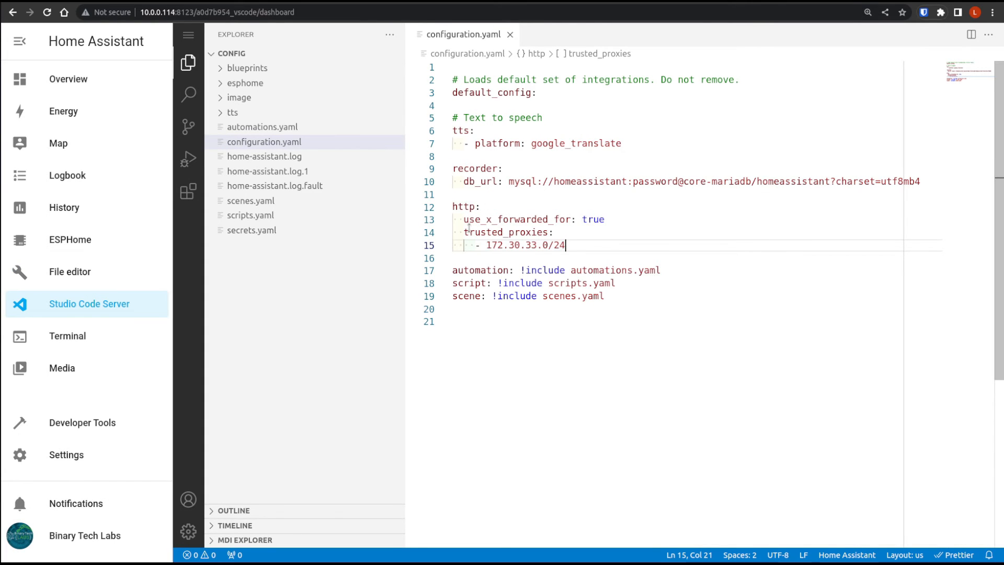
mouse_move(489, 223)
left_click(509, 34)
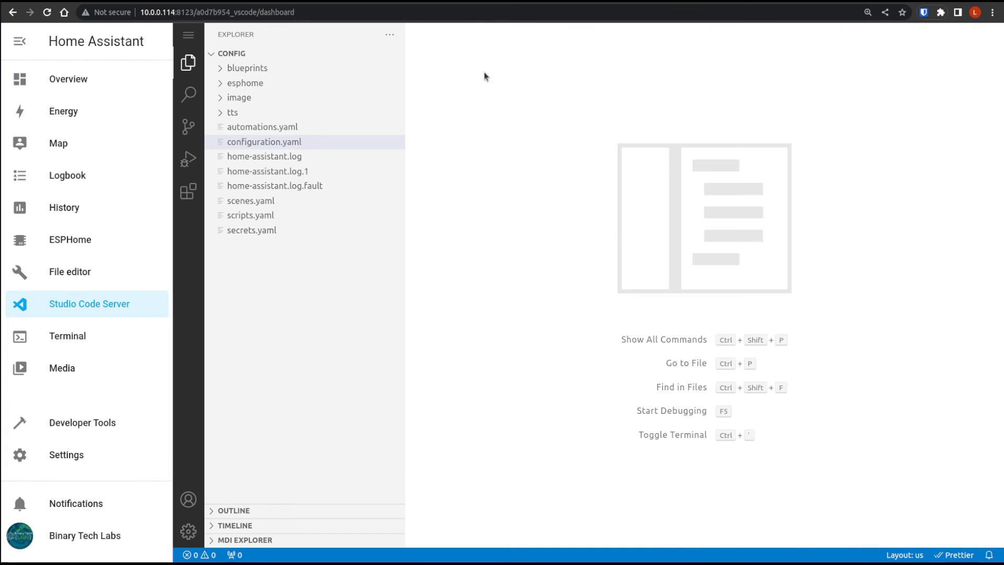
- Check the configuration in Developer Tools and restart Home Assistant
left_click(77, 425)
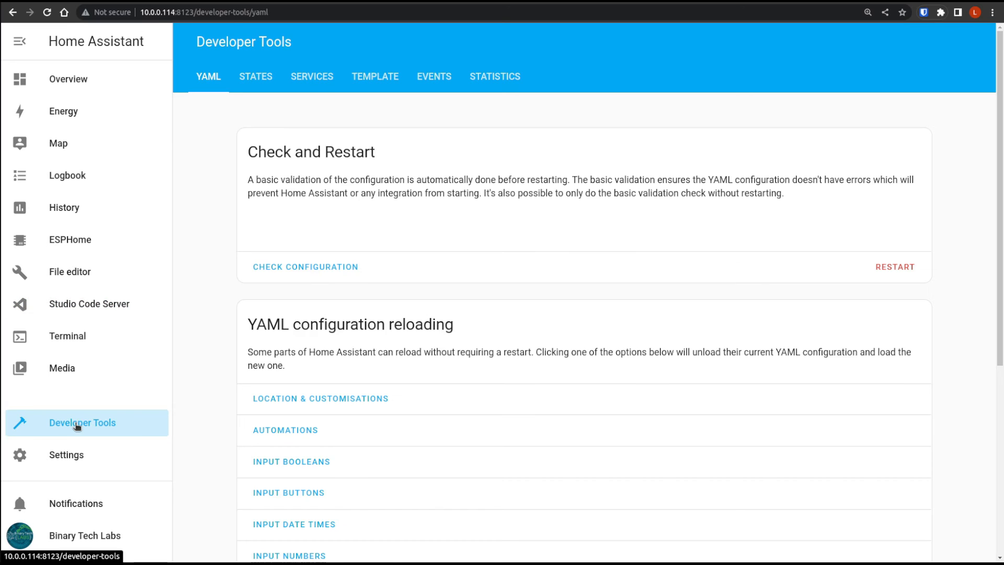
left_click(324, 267)
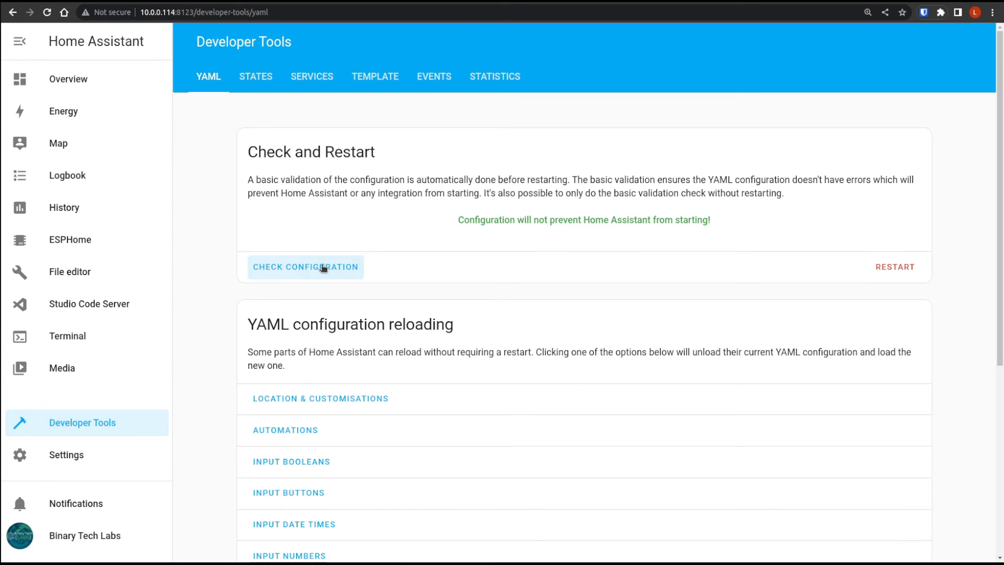
left_click(887, 273)
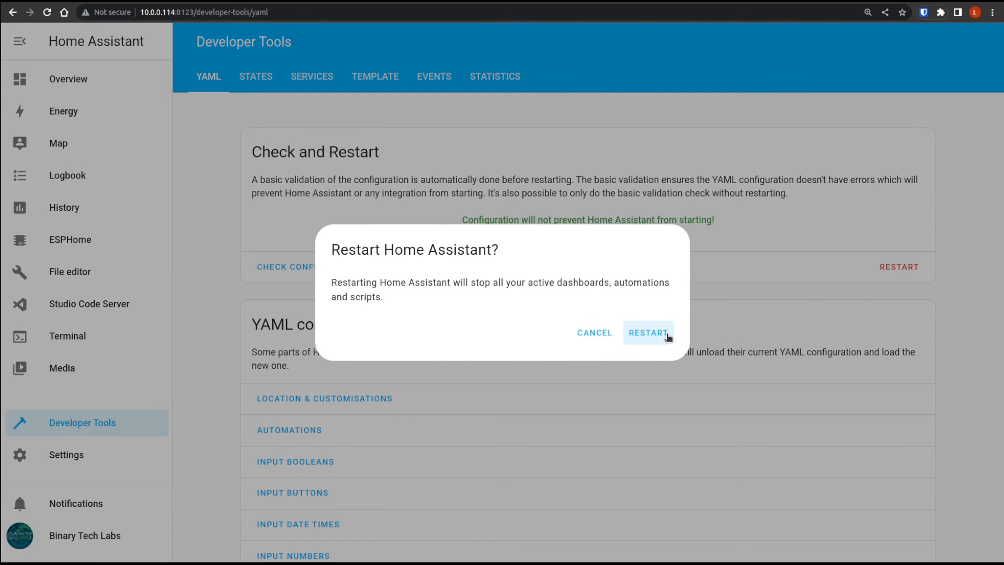
left_click(666, 334)
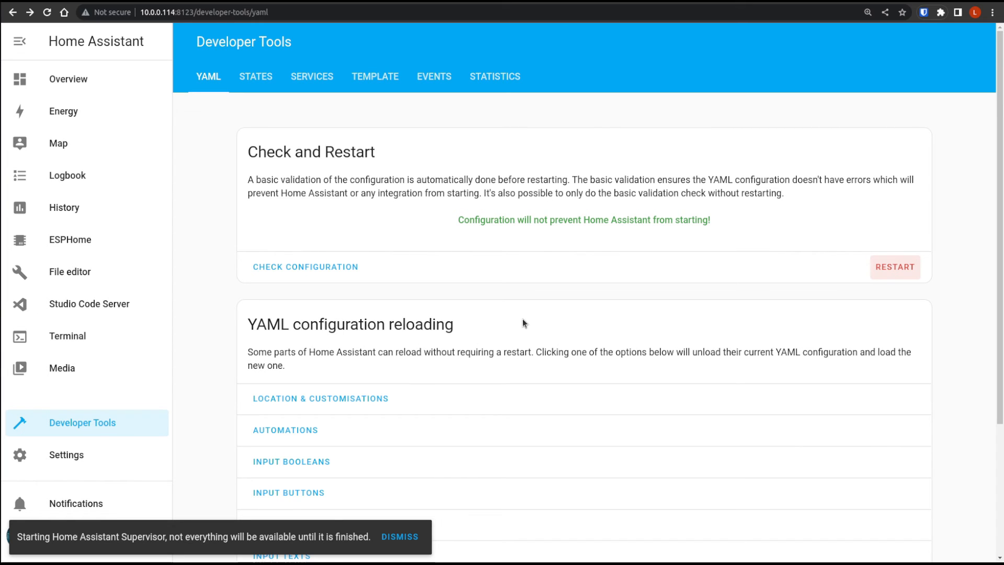
- Open the configuration options of the installed Cloudflared add-on
left_click(65, 454)
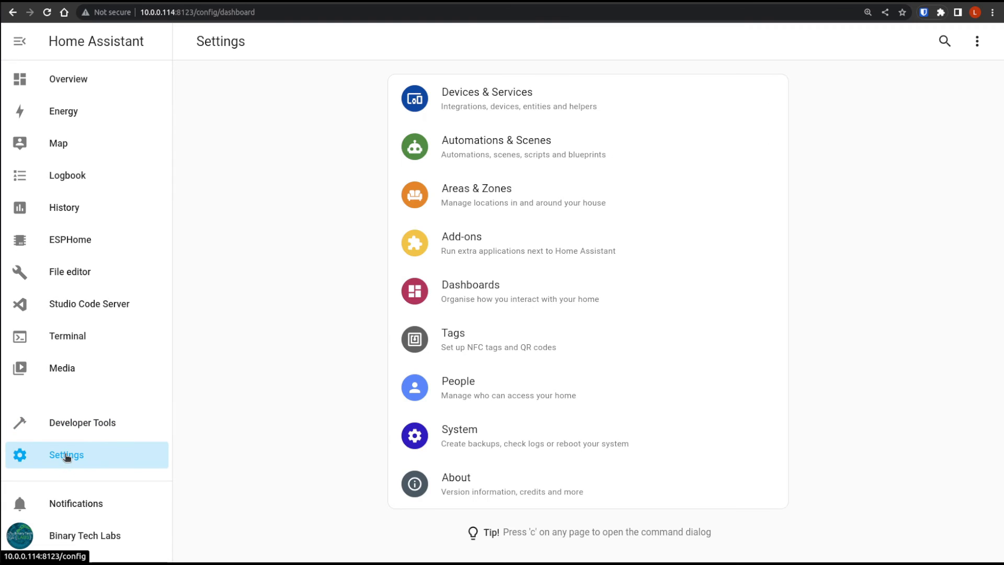
left_click(494, 246)
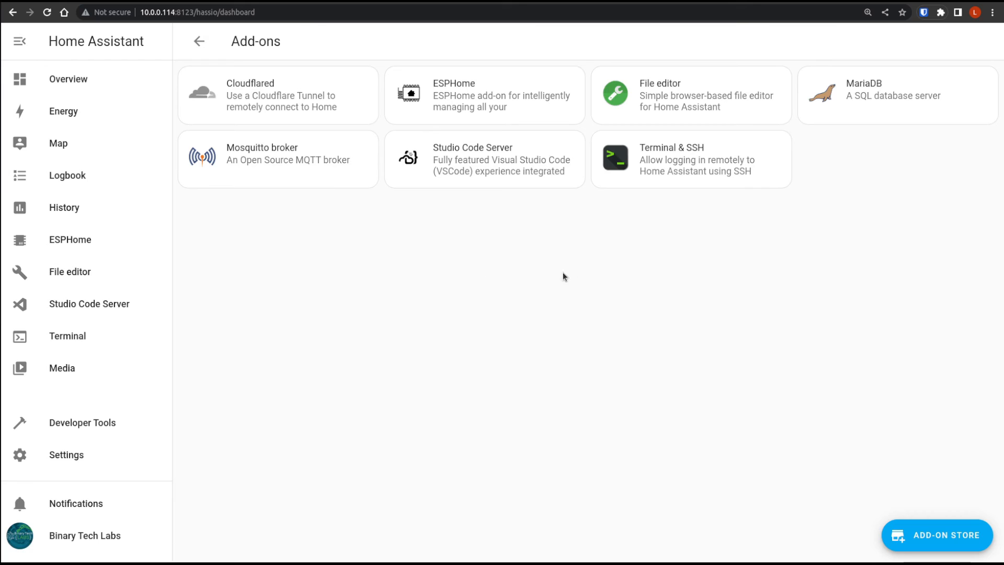
left_click(270, 97)
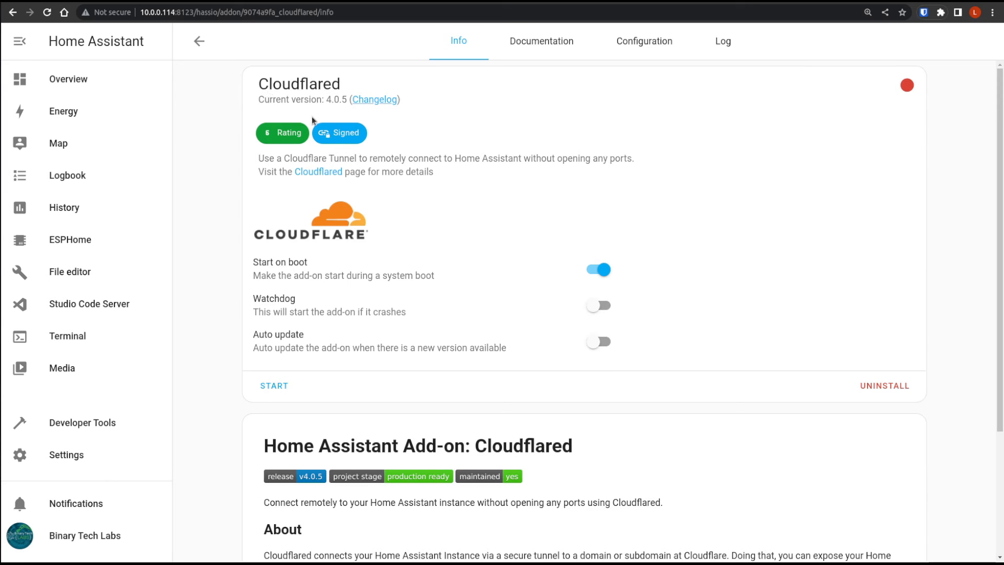
left_click(657, 46)
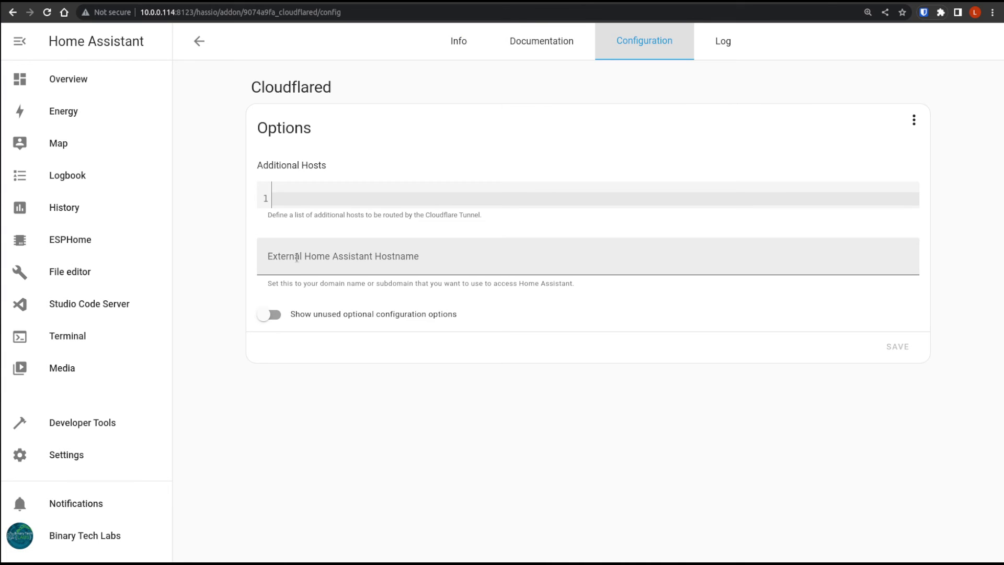
- Enter home.example.com as the External Home Assistant Hostname
left_click(346, 261)
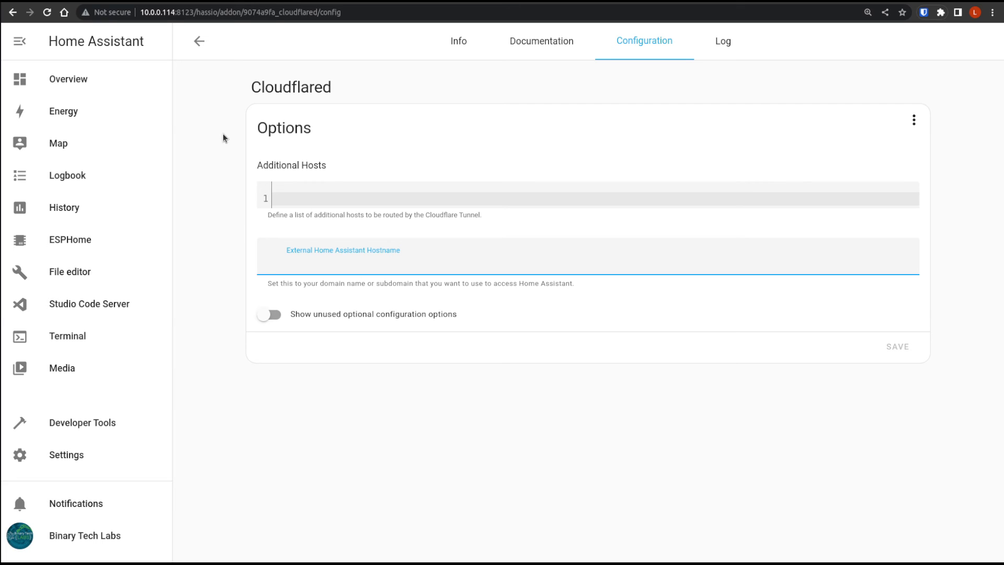
type("home.example.com")
- Replace the example.com part of the external hostname with binarytechlabs.com and save the add-on options
key("shift+Left")
key("shift+Left")
key("shift+Left")
key("shift+Left")
key("shift+Left")
key("shift+Left")
key("shift+Left")
key("shift+Left")
key("shift+Left")
key("shift+Left")
key("shift+Left")
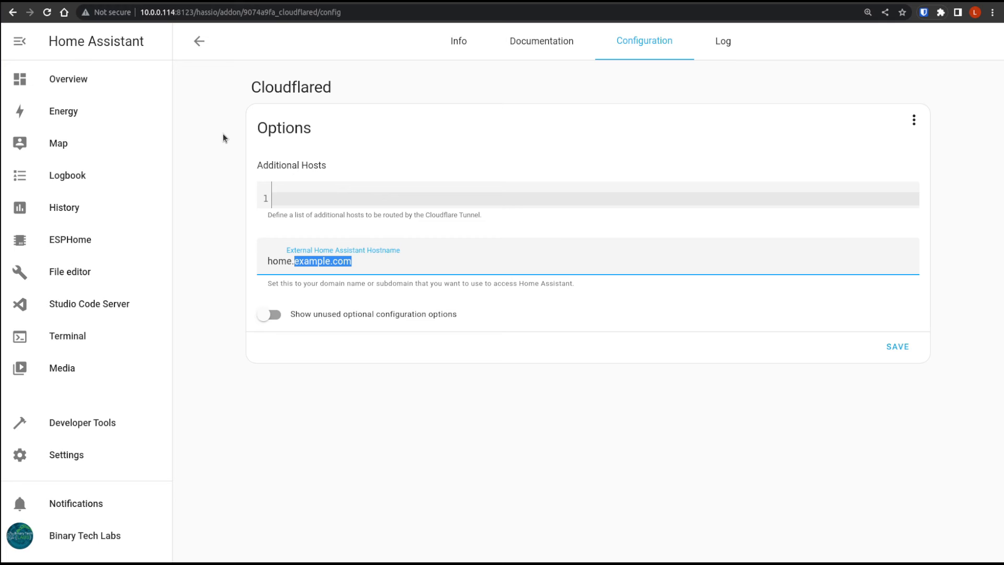
type("binary")
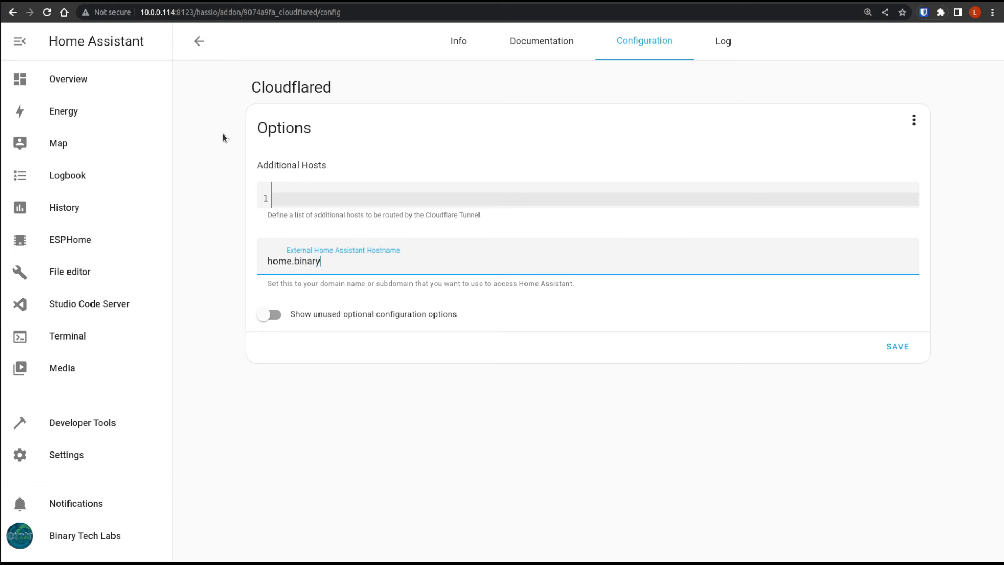
type("techlabs.com")
left_click(898, 348)
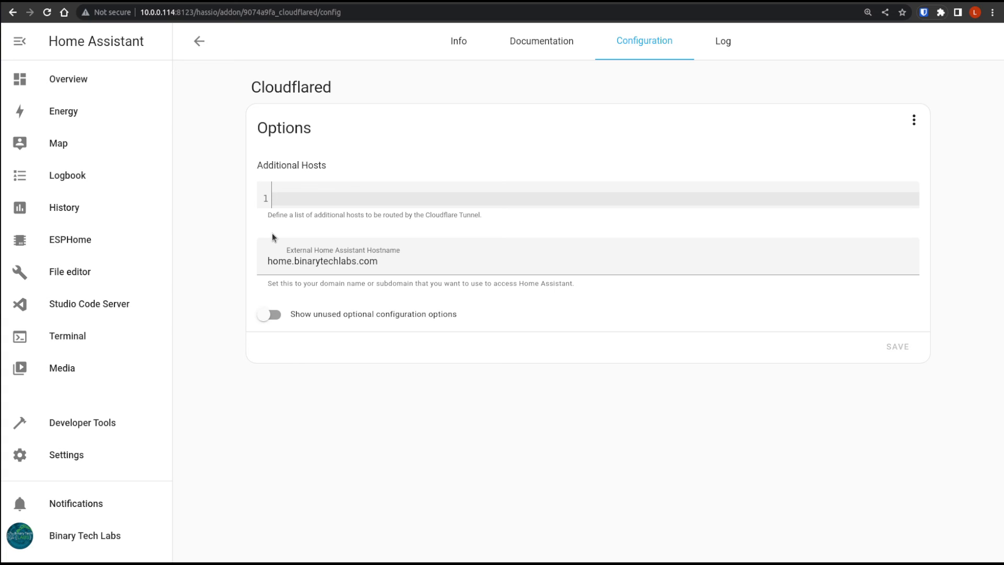
- Start the Cloudflared add-on and refresh its log
left_click(465, 47)
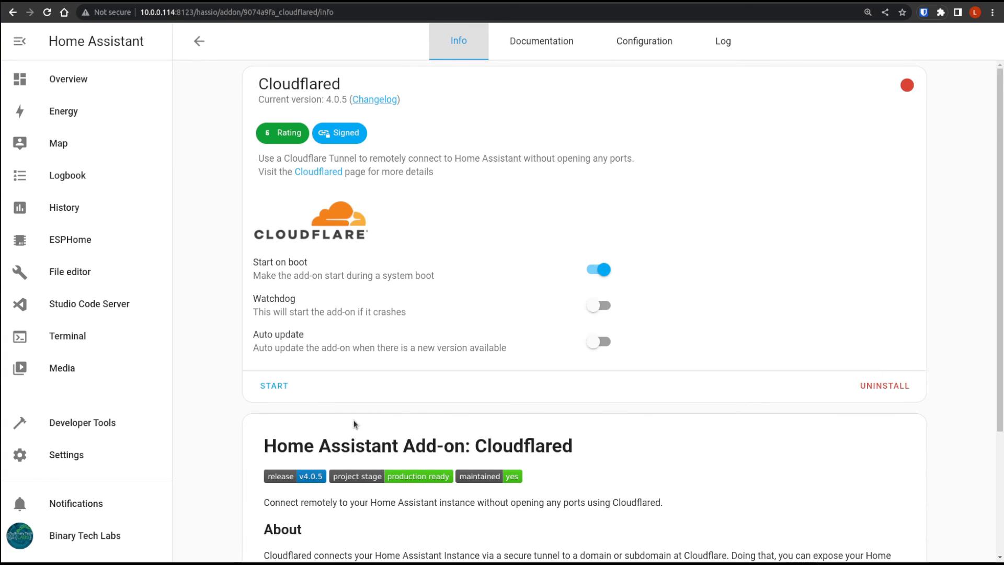
left_click(270, 388)
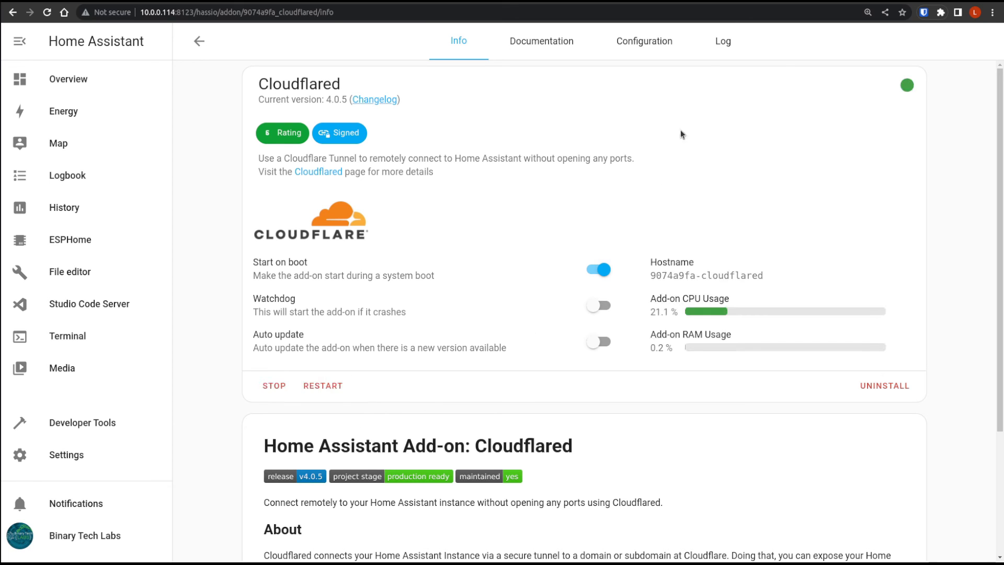
left_click(722, 41)
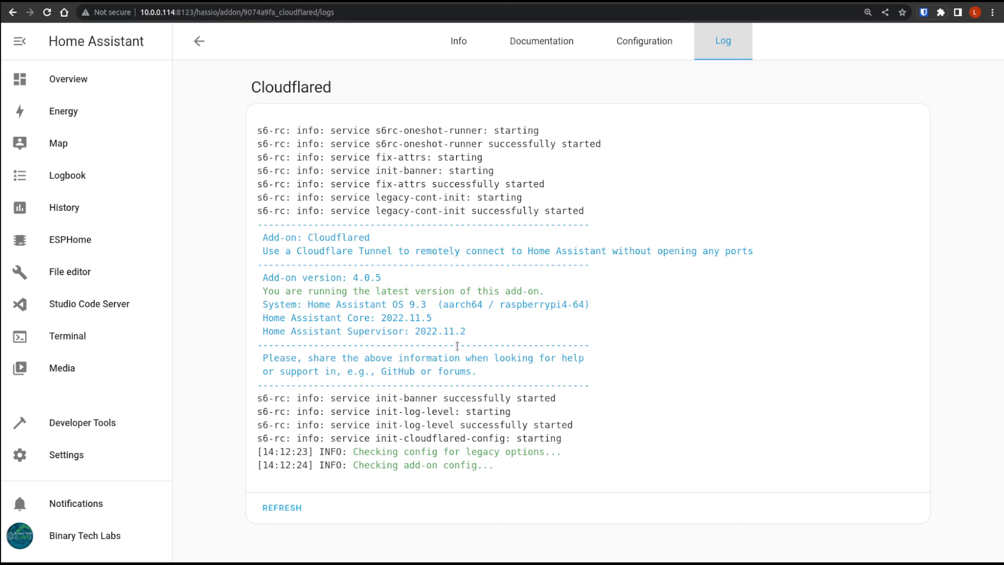
left_click(283, 507)
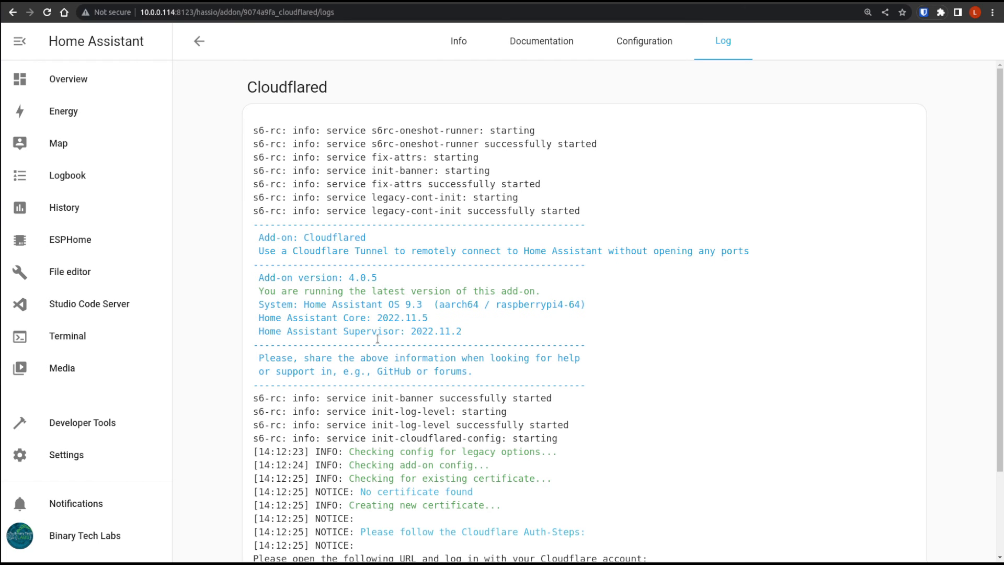
- Open the Cloudflare authorization URL given at the end of the add-on log
scroll(538, 426, "down", 2)
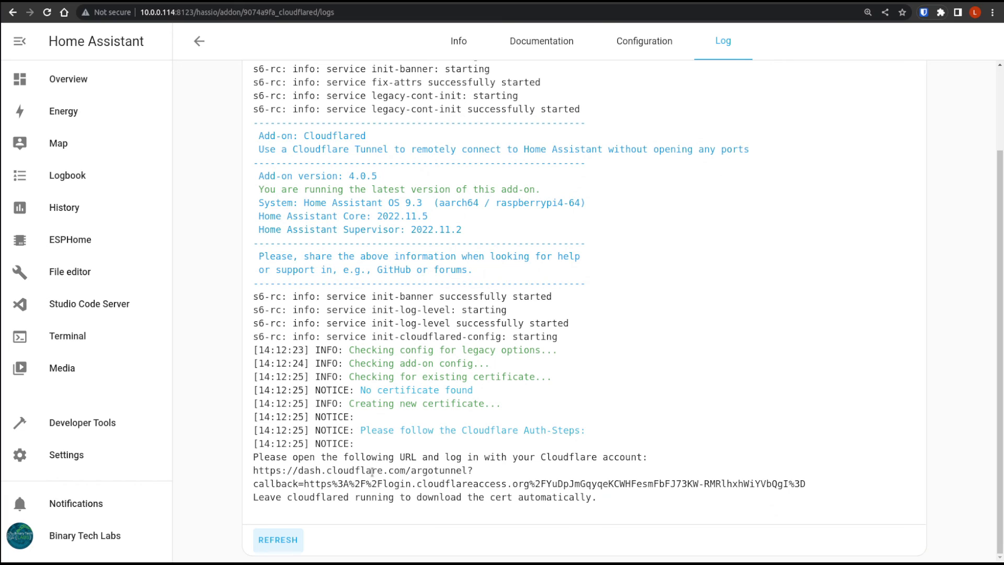
left_click_drag(254, 471, 806, 486)
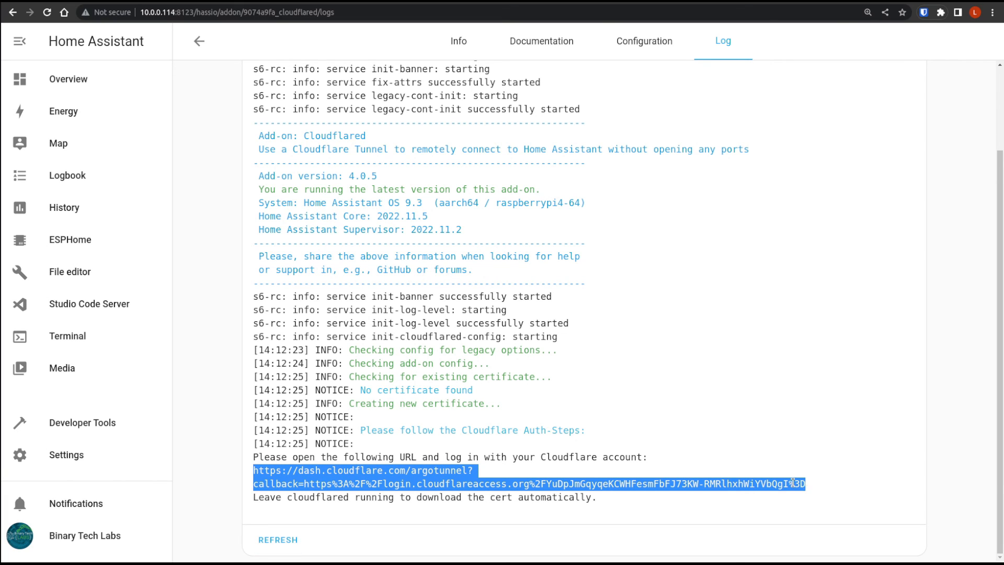
right_click(806, 486)
left_click(801, 424)
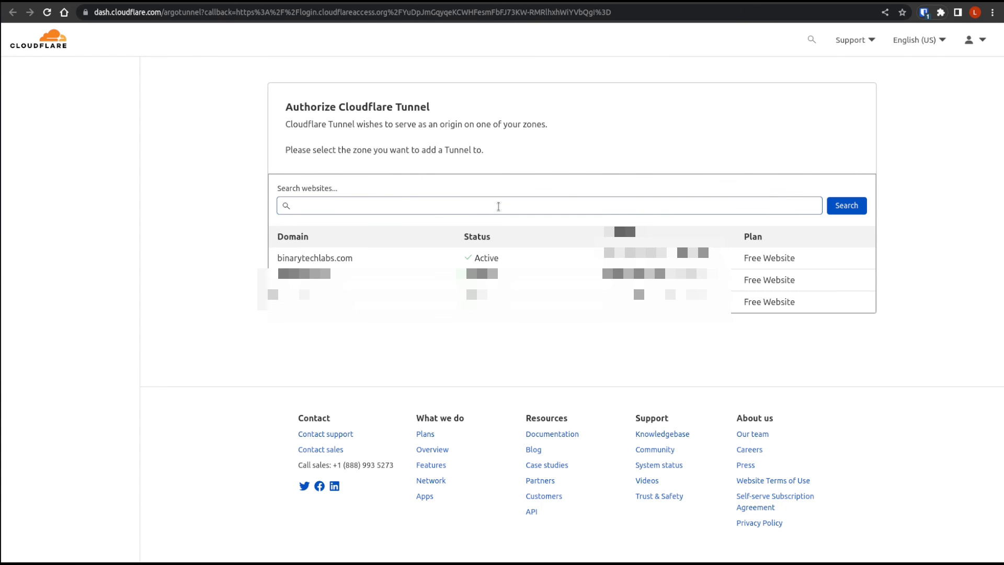
- Authorize the Cloudflare Tunnel for the binarytechlabs.com zone
left_click(371, 261)
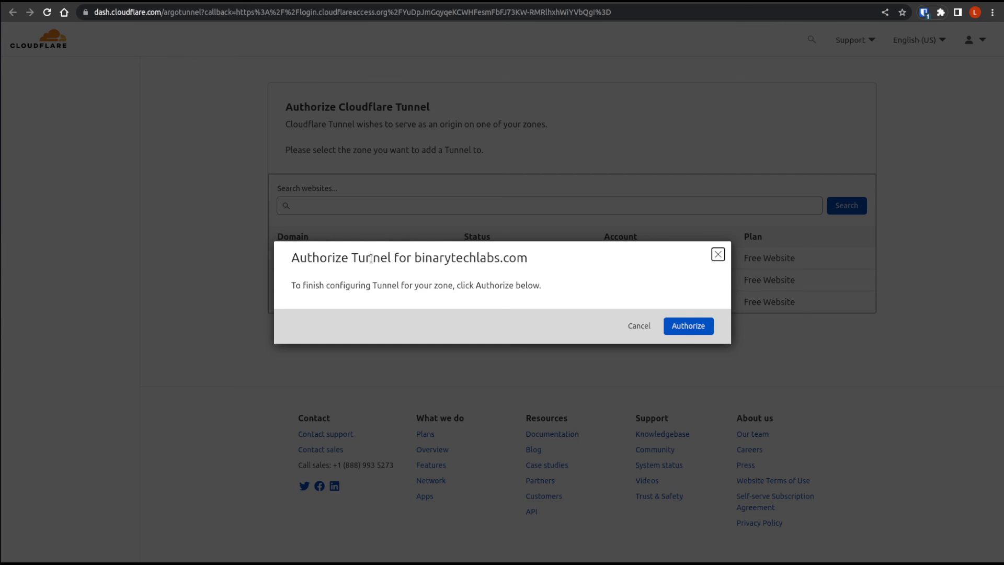
left_click(702, 328)
left_click(701, 327)
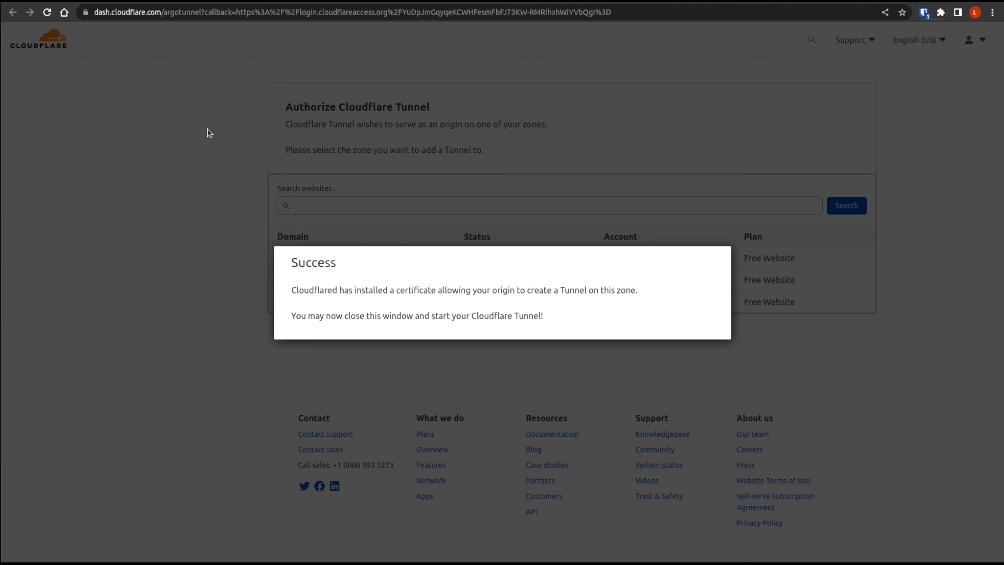
- Open the external Home Assistant address home.binarytechlabs.com in the browser
left_click(169, 11)
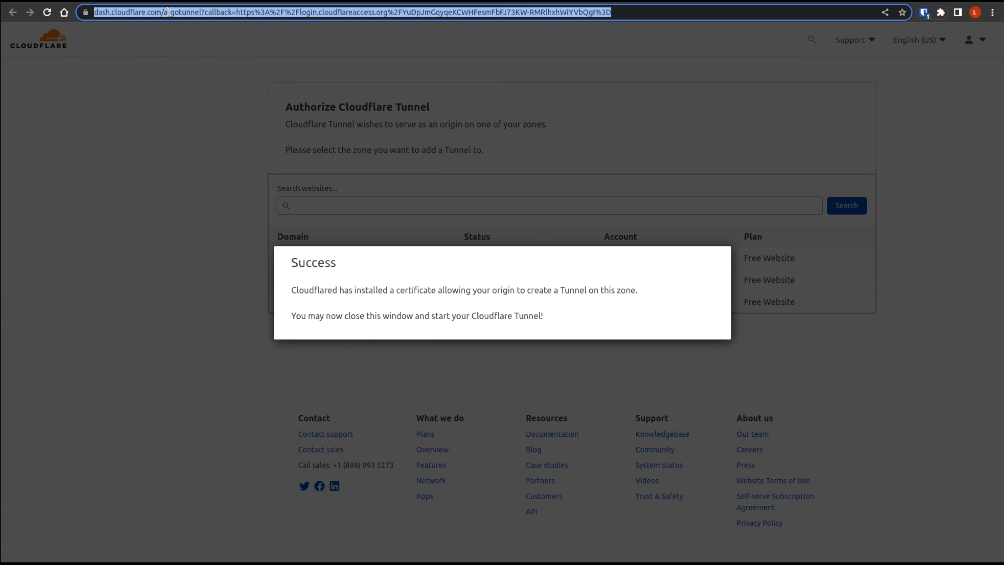
type("s")
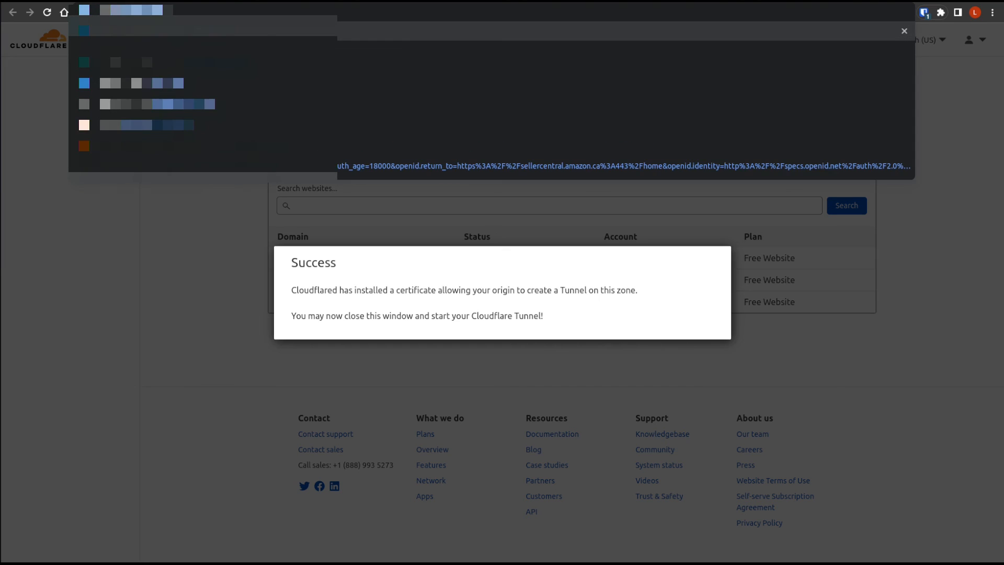
type("erv")
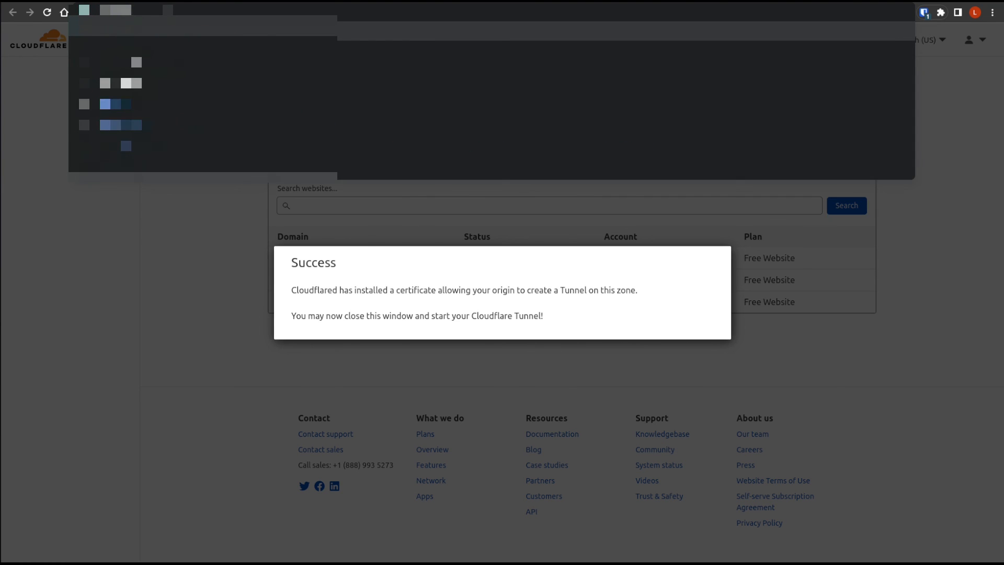
type("k")
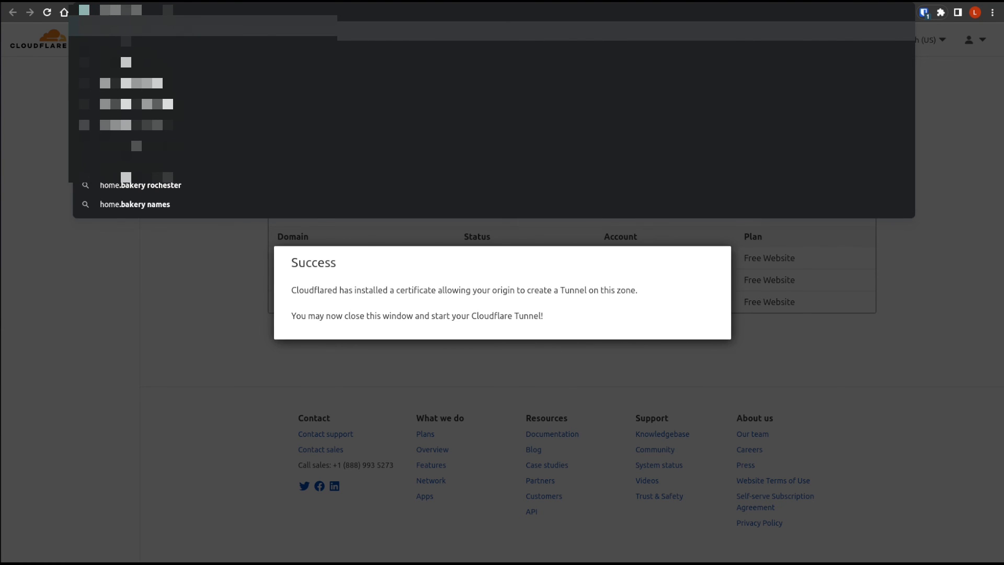
key("BackSpace")
key("BackSpace")
key("BackSpace")
type("akery.com")
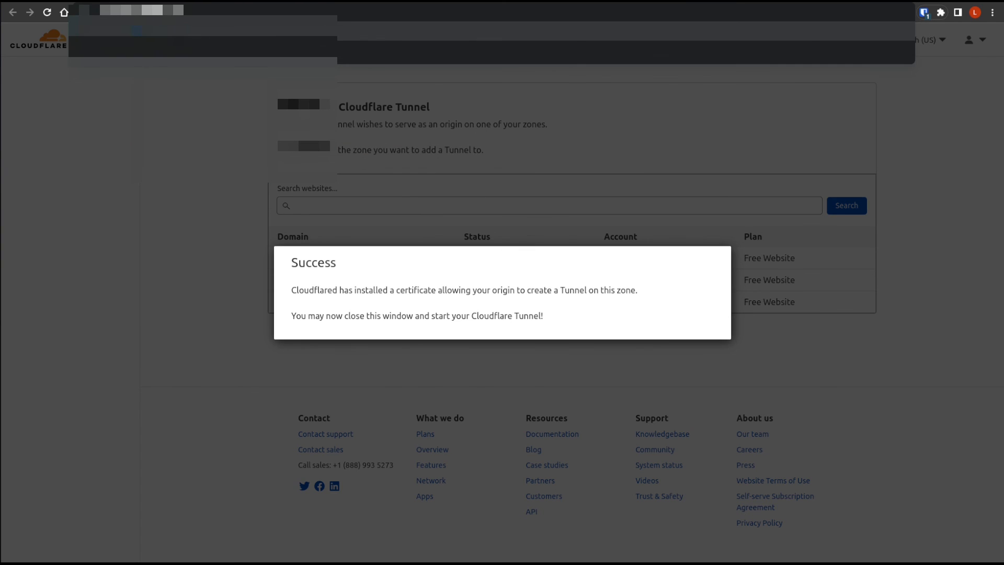
key("Return")
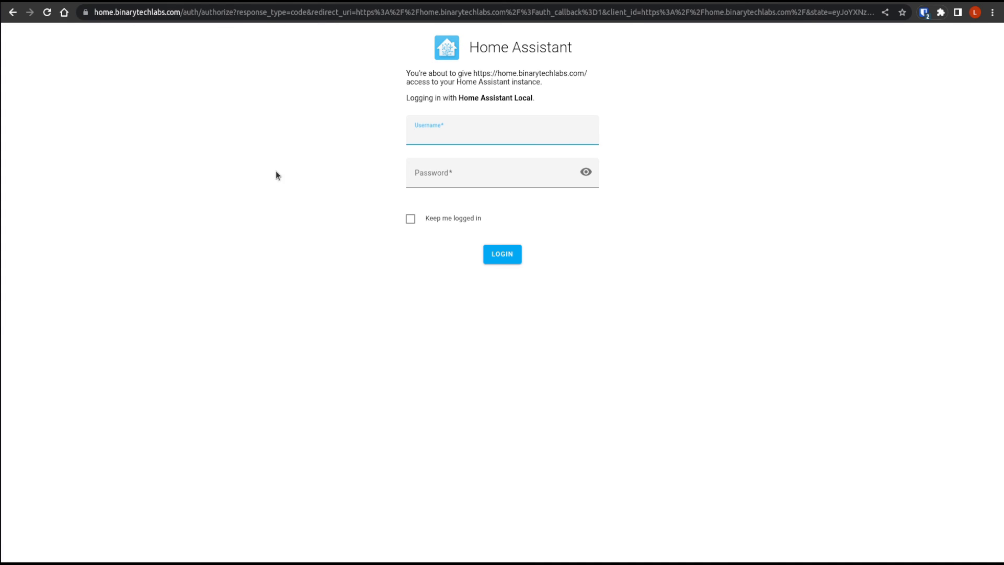
- Log in to Home Assistant at the external address with the account username and password, and reload the page
left_click(436, 135)
type("binary")
key("Tab")
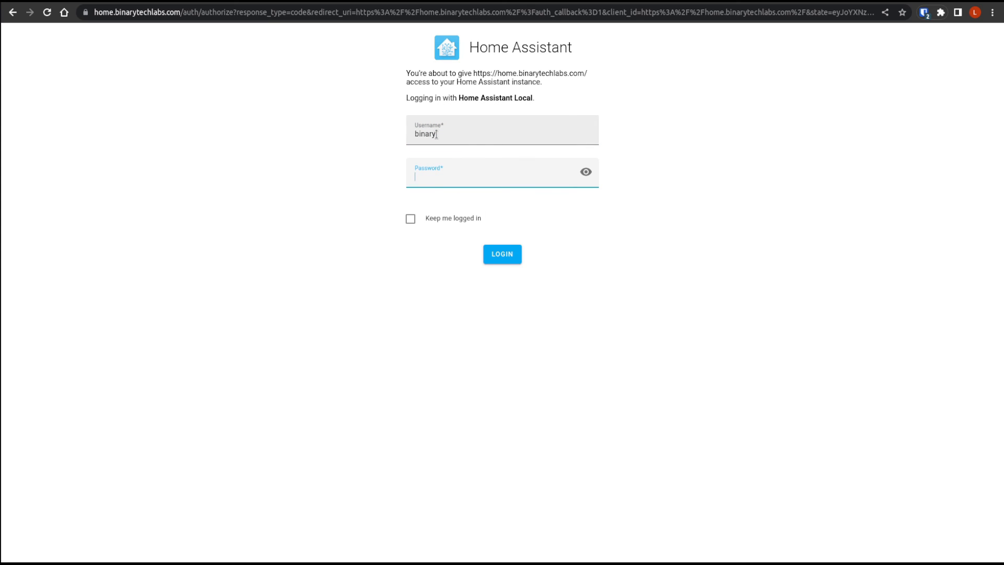
type("••••••••••••")
key("Return")
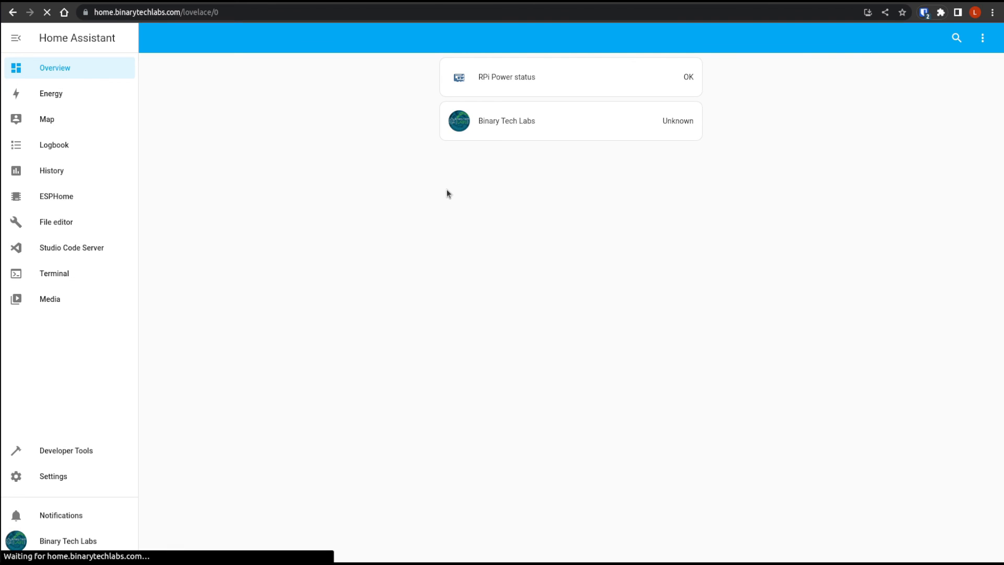
key("F5")
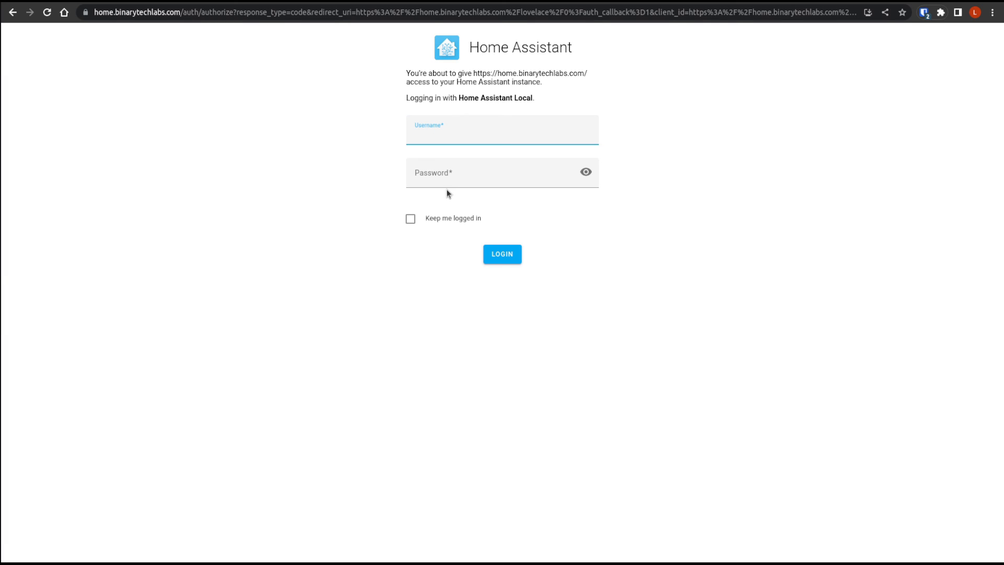